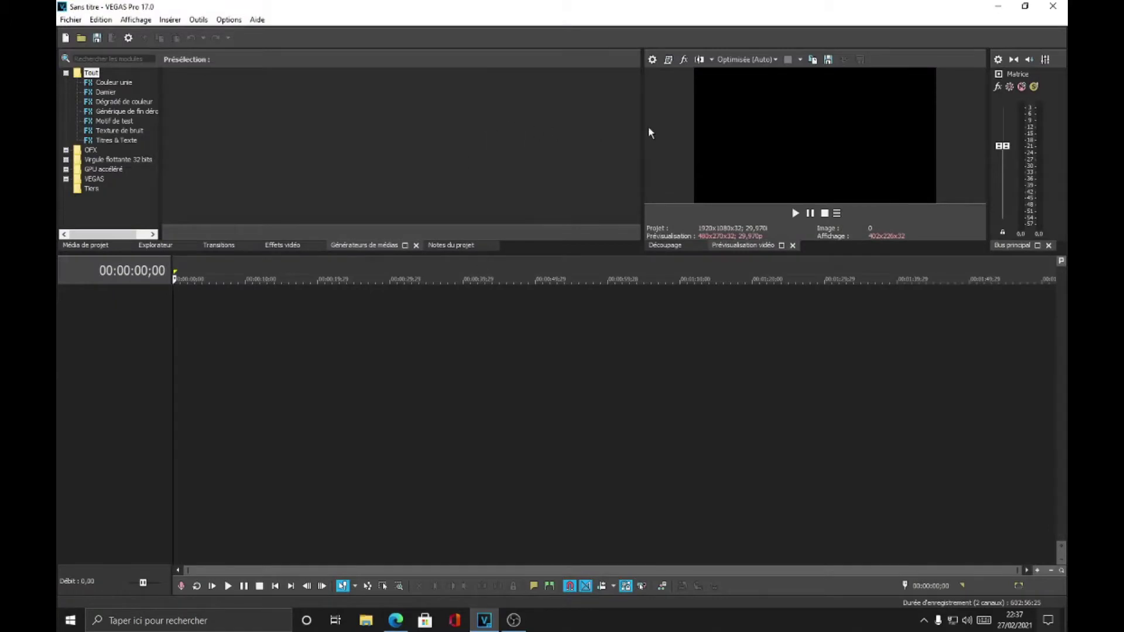
Step: Close the VEGAS Pro 17 window showing the empty untitled project
{"action": "left_click", "coordinate": [1053, 6]}
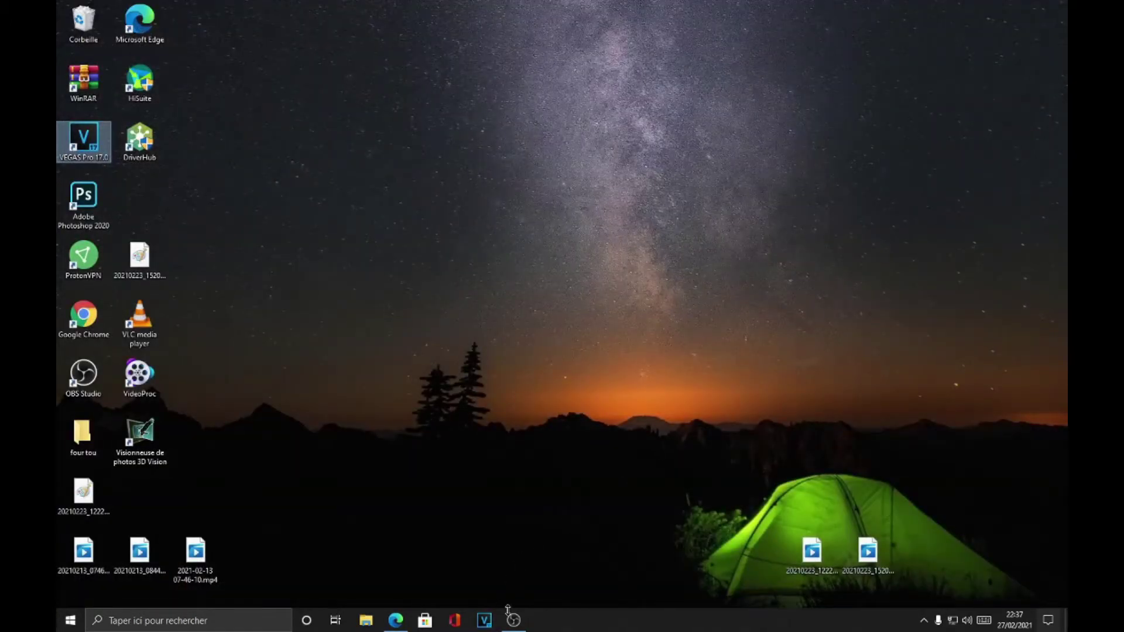
Step: Download the 686 Mo Franky-Veges Pro 17 .rar archive from the MediaFire page in Edge
{"action": "key", "text": "alt+Tab"}
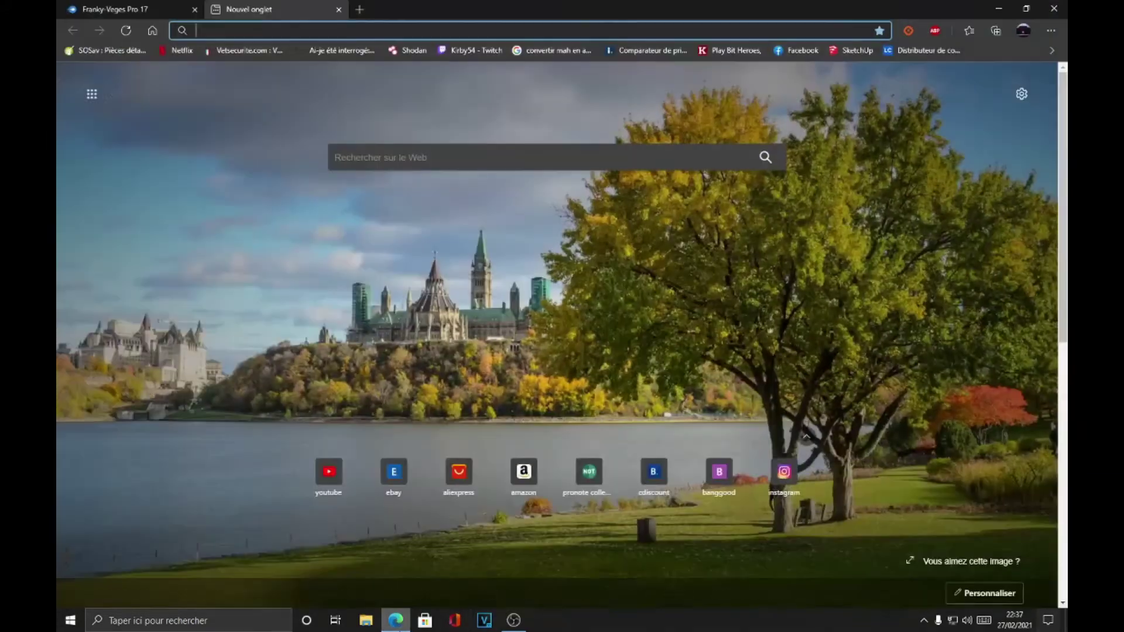
{"action": "left_click", "coordinate": [143, 10]}
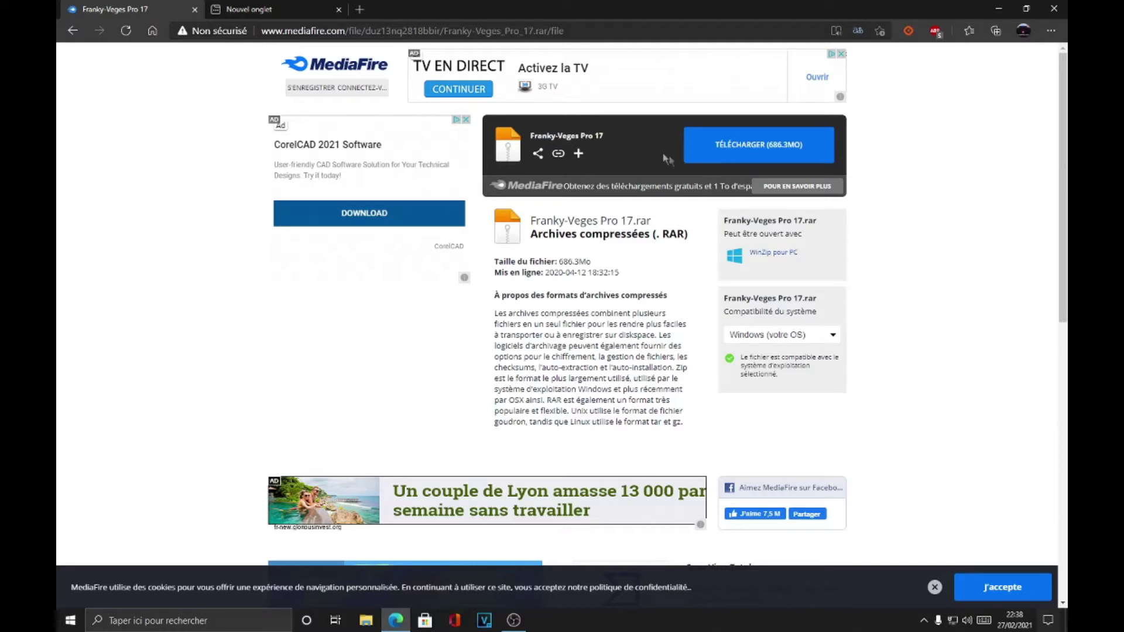
{"action": "left_click", "coordinate": [734, 156]}
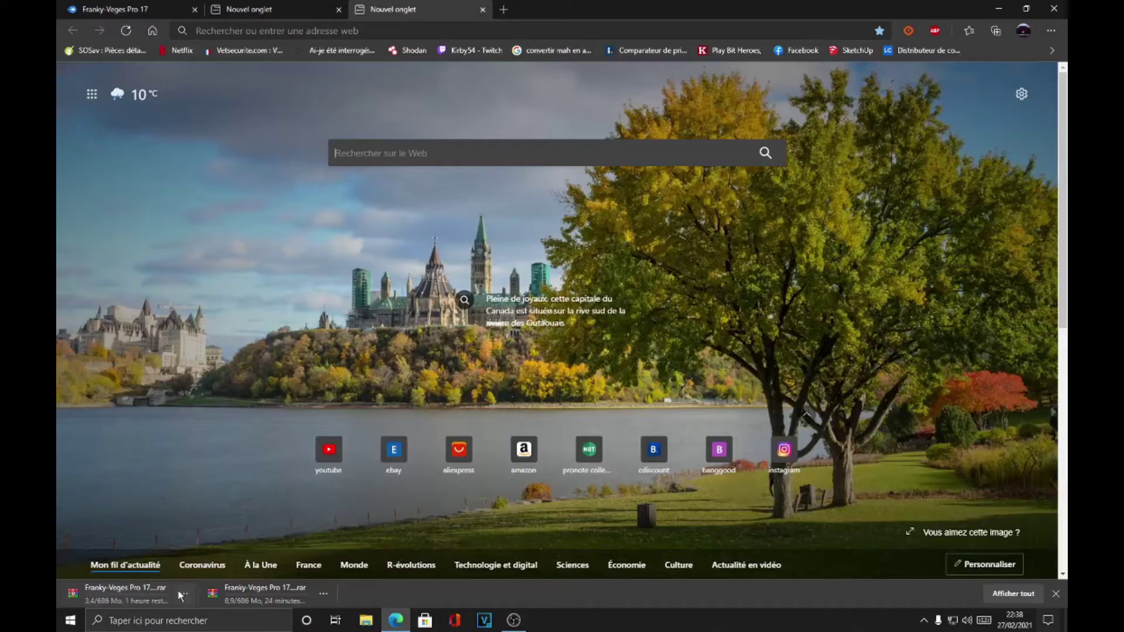
Step: Cancel the duplicate Franky-Veges Pro 17 download and close the extra browser tabs
{"action": "left_click", "coordinate": [183, 593]}
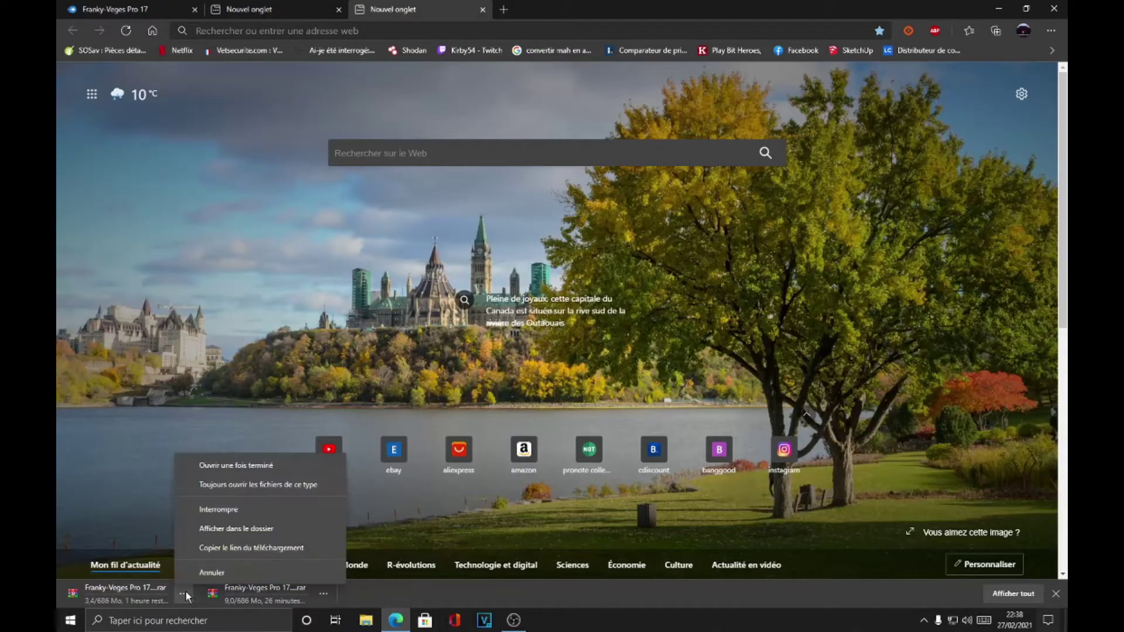
{"action": "left_click", "coordinate": [201, 571]}
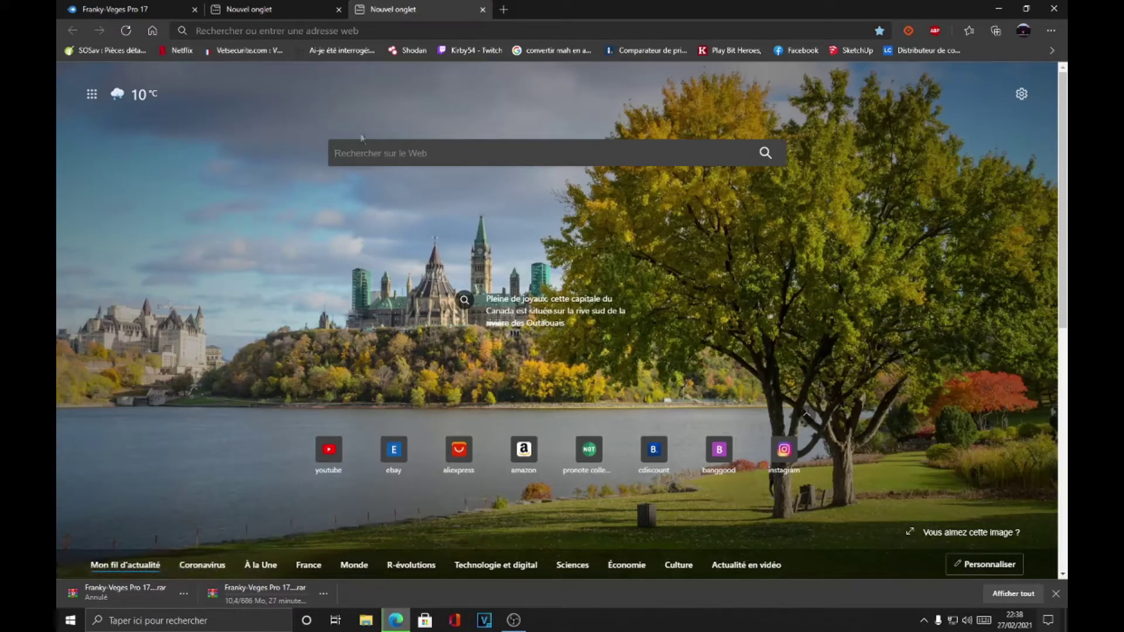
{"action": "left_click", "coordinate": [482, 9]}
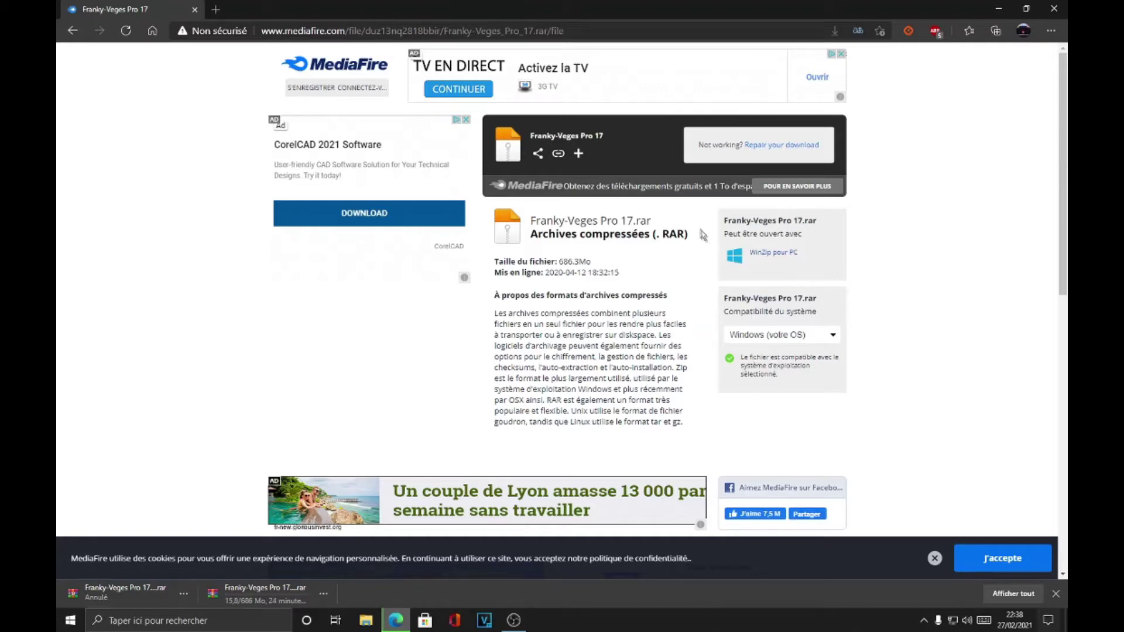
{"action": "left_click", "coordinate": [216, 10]}
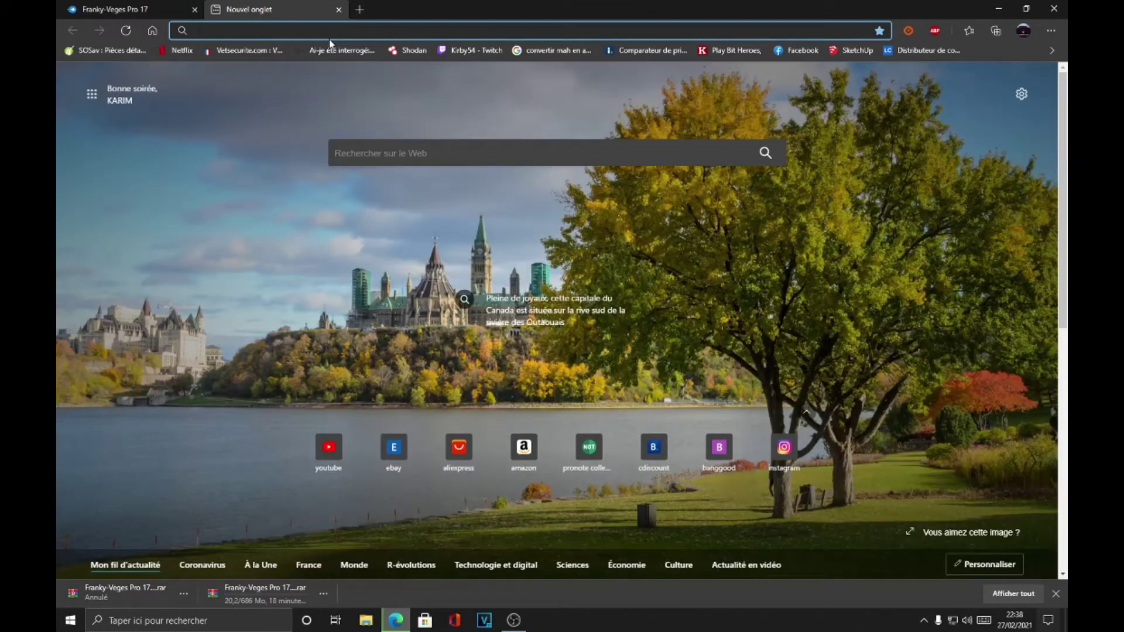
{"action": "left_click", "coordinate": [338, 10]}
Step: In a fresh tab, search Bing for 'utip'
{"action": "key", "text": "ctrl+t"}
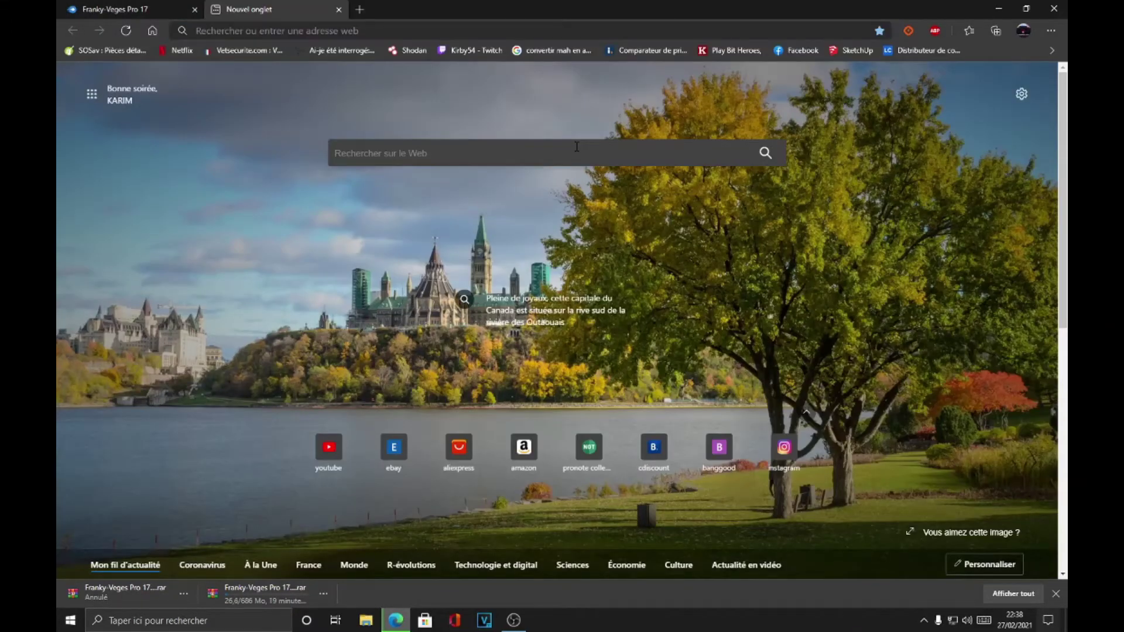
{"action": "type", "text": "u"}
{"action": "left_click", "coordinate": [458, 336]}
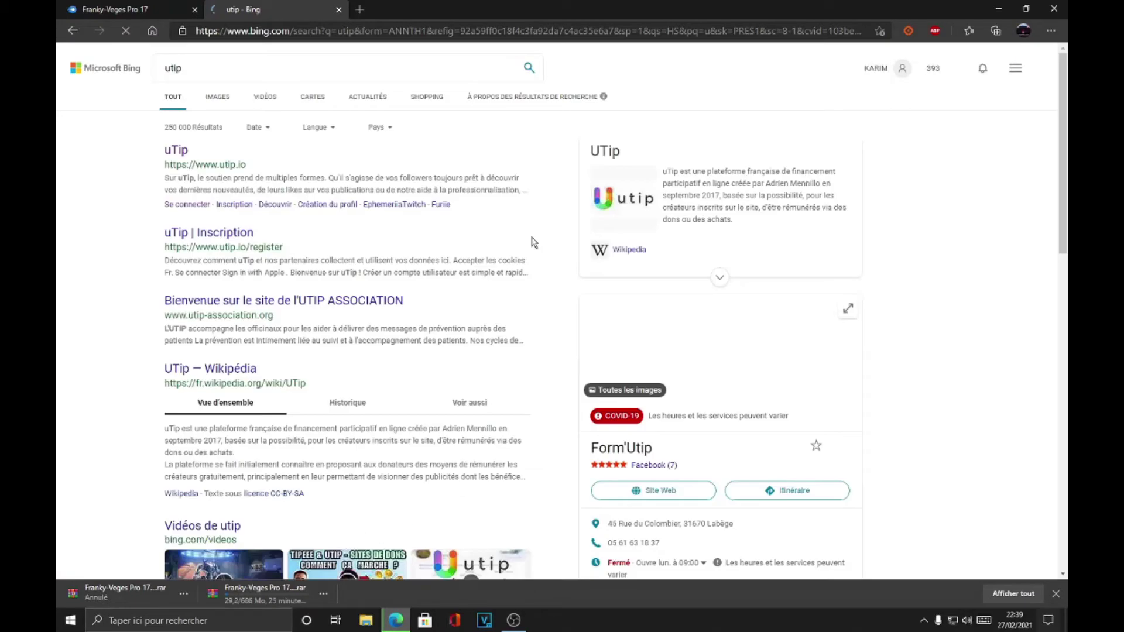
Step: Open uTip from the Bing results, view your creator profile, then go to Ma communauté
{"action": "left_click", "coordinate": [166, 153]}
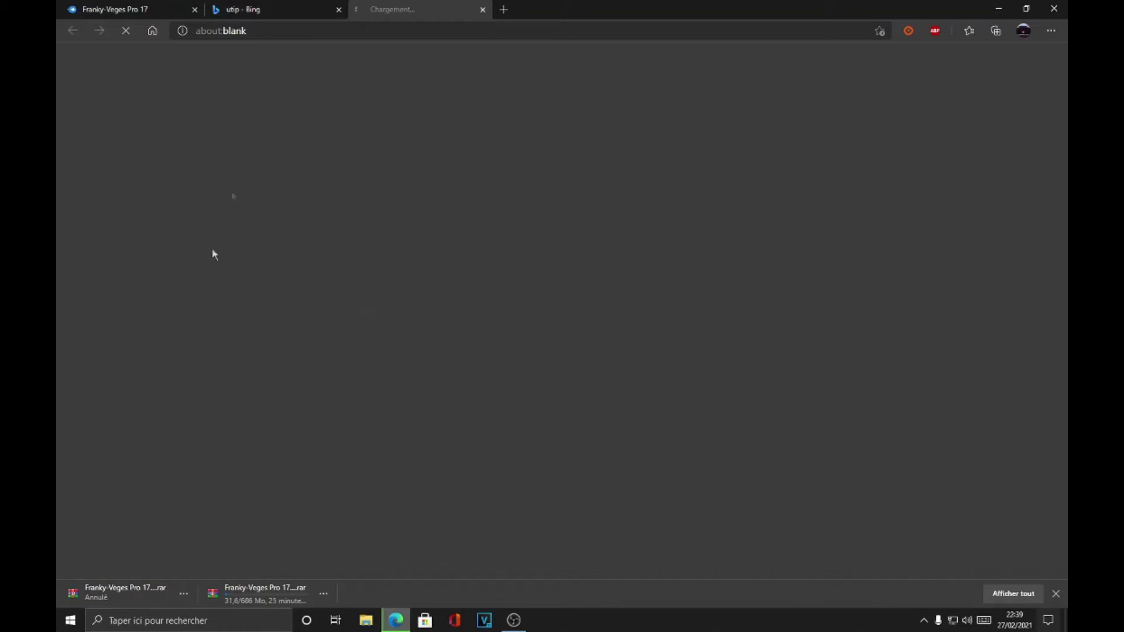
{"action": "middle_click", "coordinate": [265, 14]}
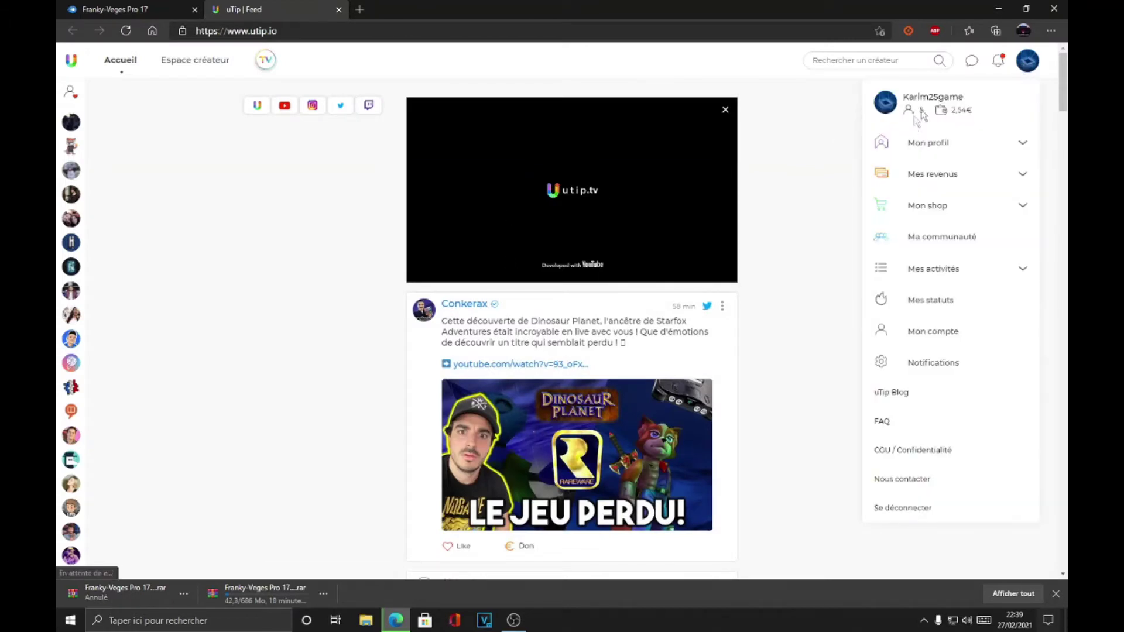
{"action": "left_click", "coordinate": [908, 151]}
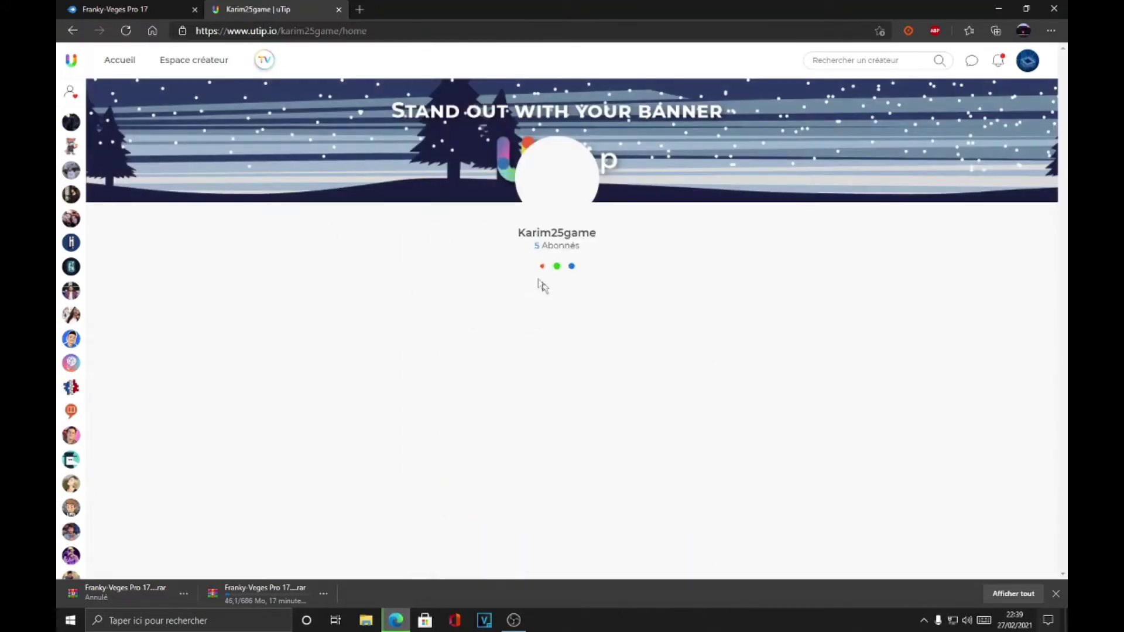
{"action": "scroll", "coordinate": [535, 383], "scroll_direction": "down", "scroll_amount": 5}
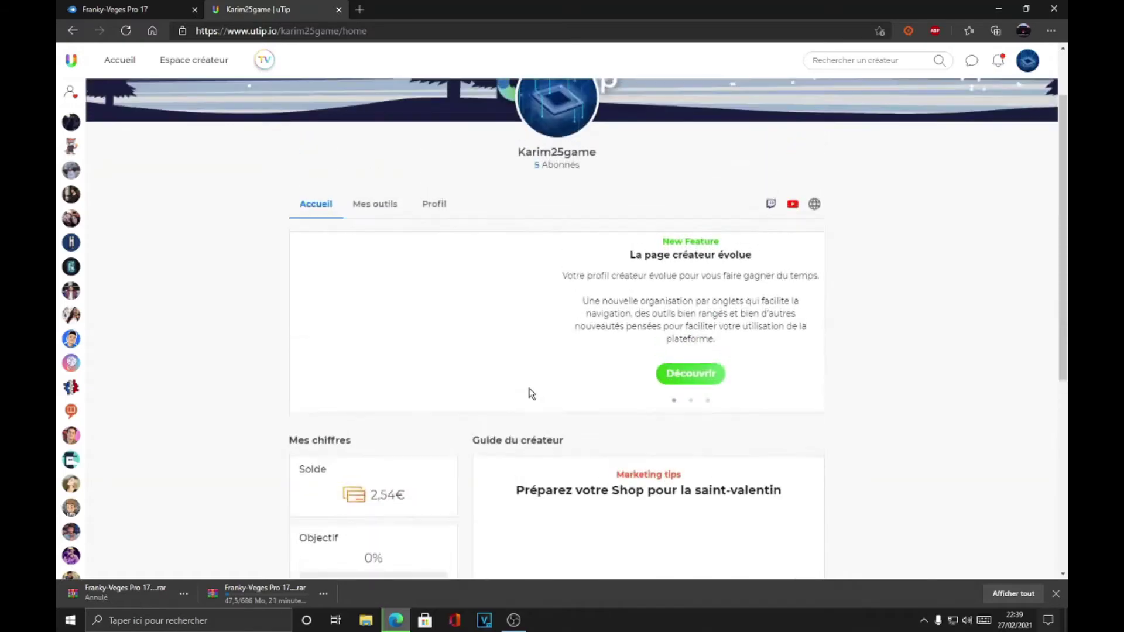
{"action": "scroll", "coordinate": [527, 396], "scroll_direction": "up", "scroll_amount": 4}
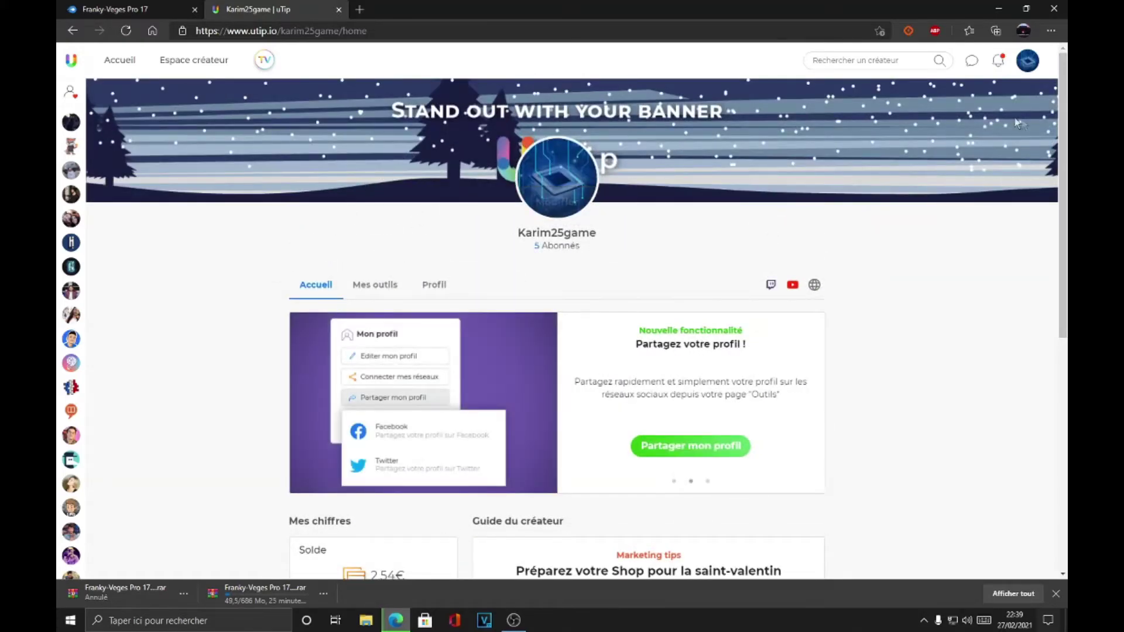
{"action": "left_click", "coordinate": [1031, 62]}
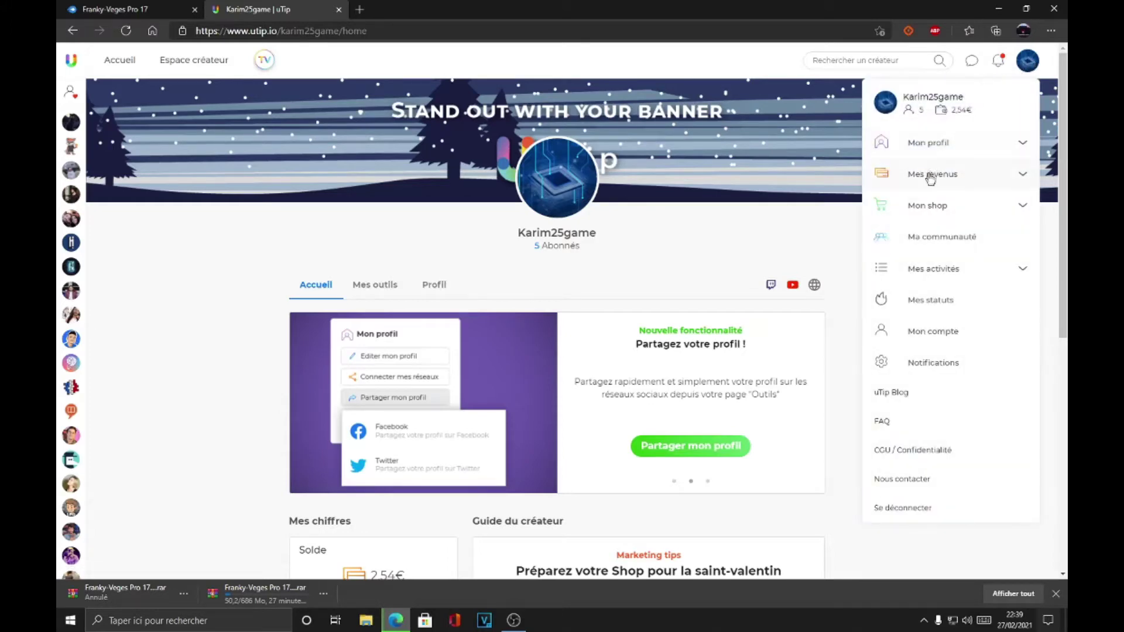
{"action": "left_click", "coordinate": [929, 248]}
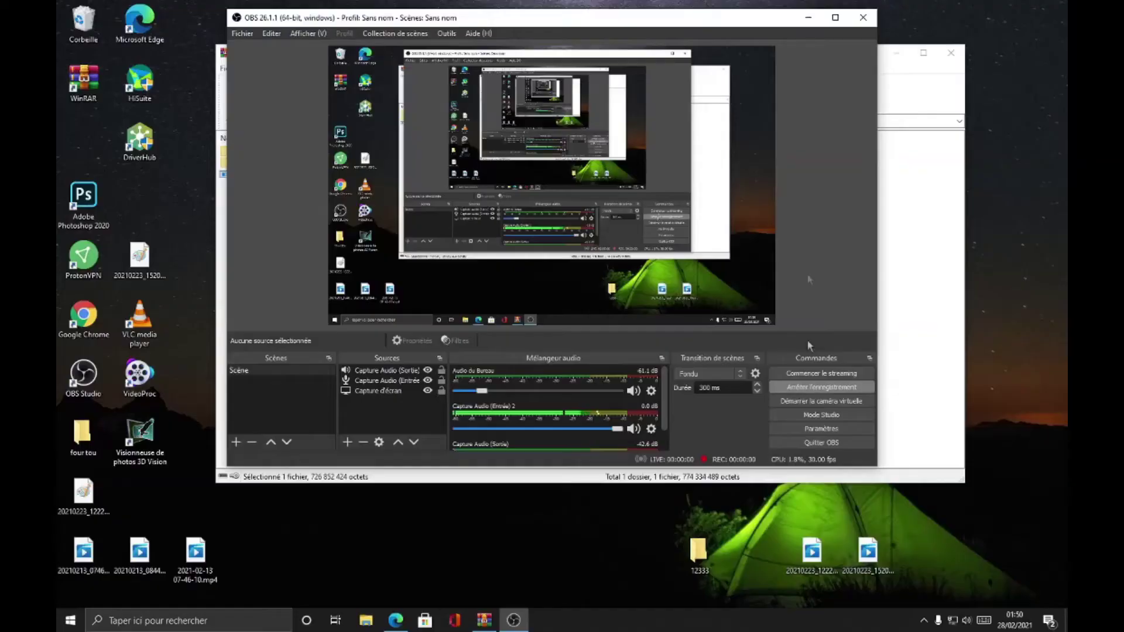
Step: Run Setup.exe from the VEGAS PRO 18 Linkv.rar archive, entering the archive password
{"action": "left_click", "coordinate": [816, 20]}
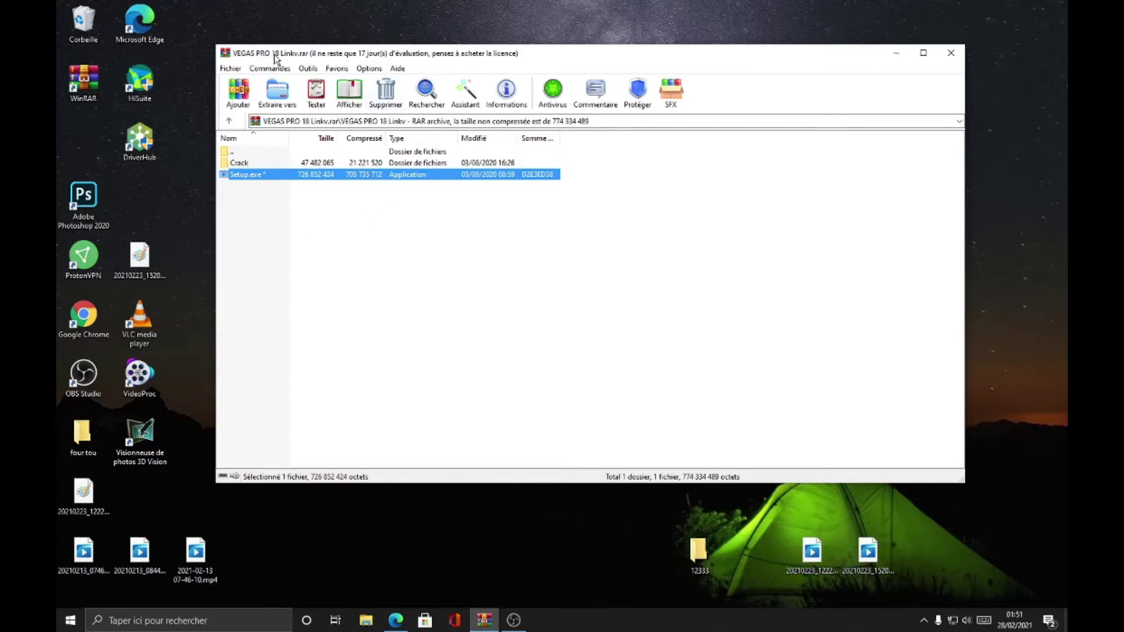
{"action": "double_click", "coordinate": [243, 174]}
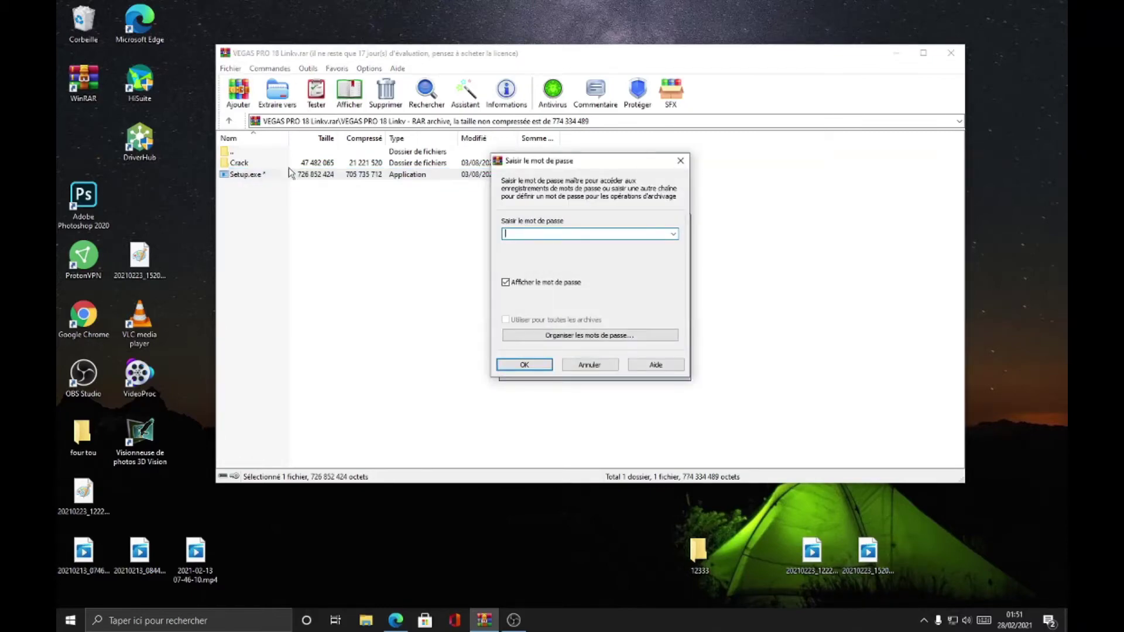
{"action": "type", "text": "Linkv"}
{"action": "type", "text": "Lin"}
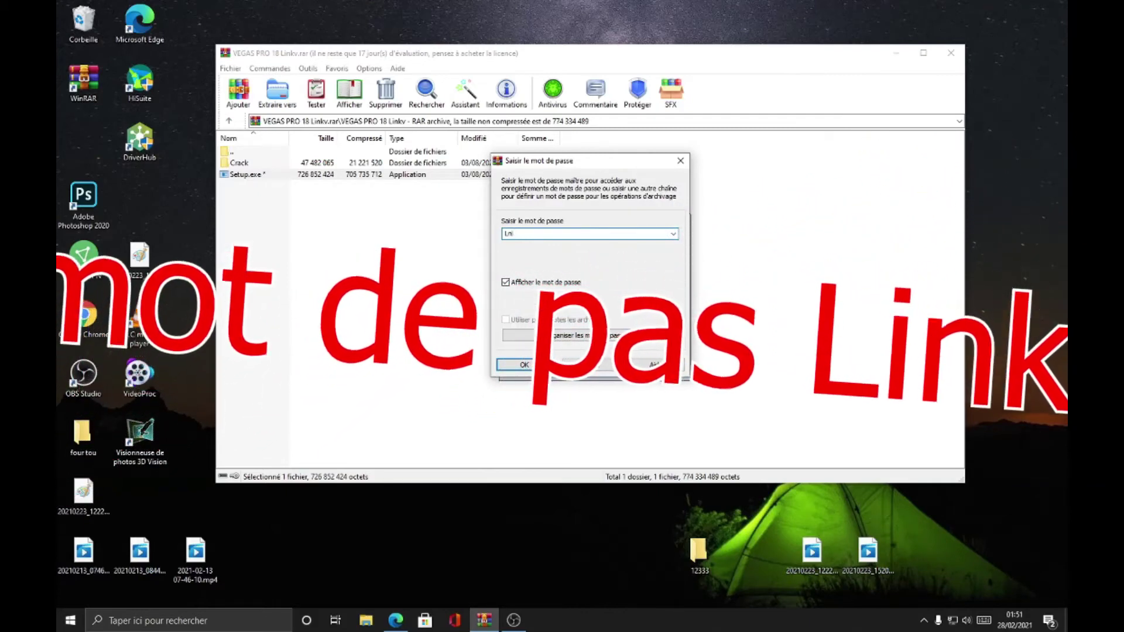
{"action": "key", "text": "BackSpace"}
{"action": "key", "text": "BackSpace"}
{"action": "type", "text": "in"}
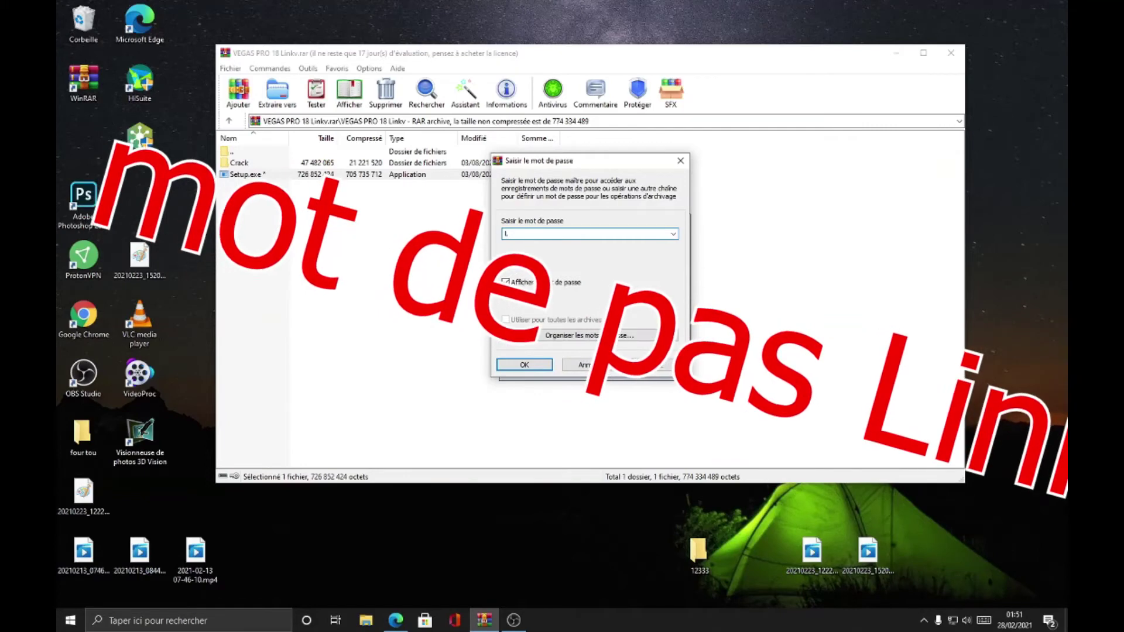
{"action": "type", "text": "kv"}
{"action": "key", "text": "Return"}
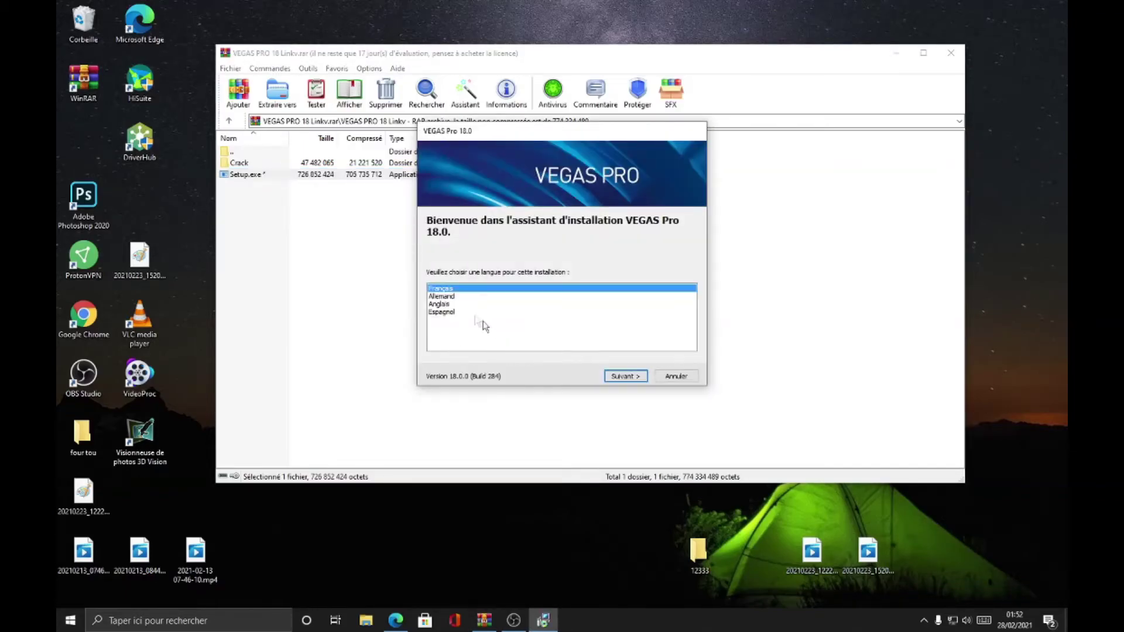
Step: Keep French, accept the licence terms, add a desktop shortcut and install VEGAS Pro 18.0
{"action": "left_click", "coordinate": [629, 379]}
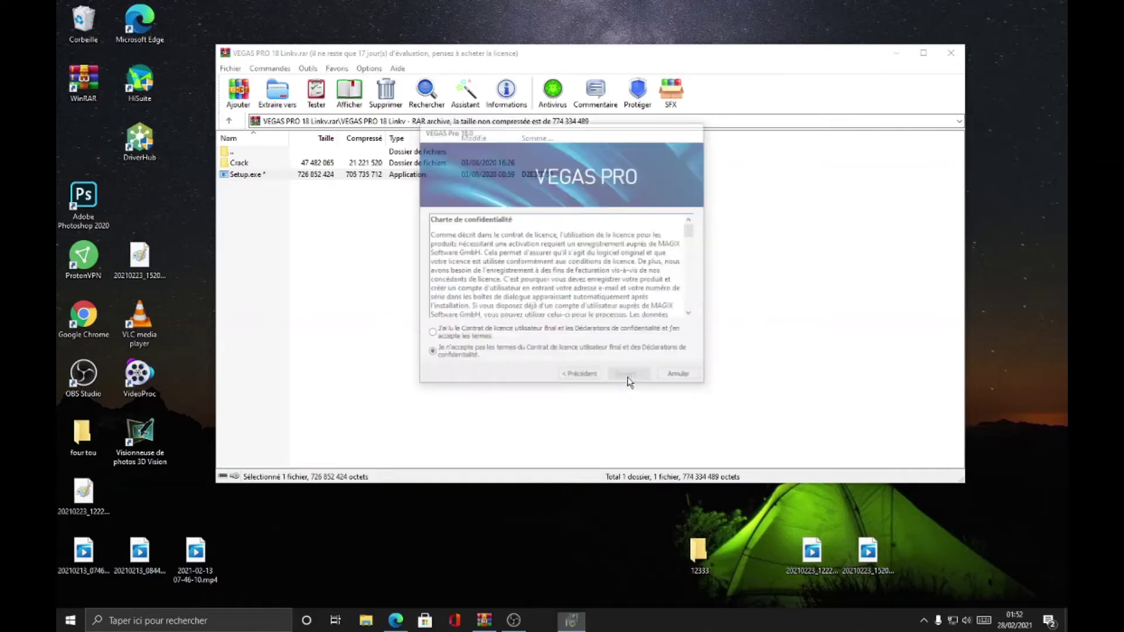
{"action": "left_click", "coordinate": [448, 334]}
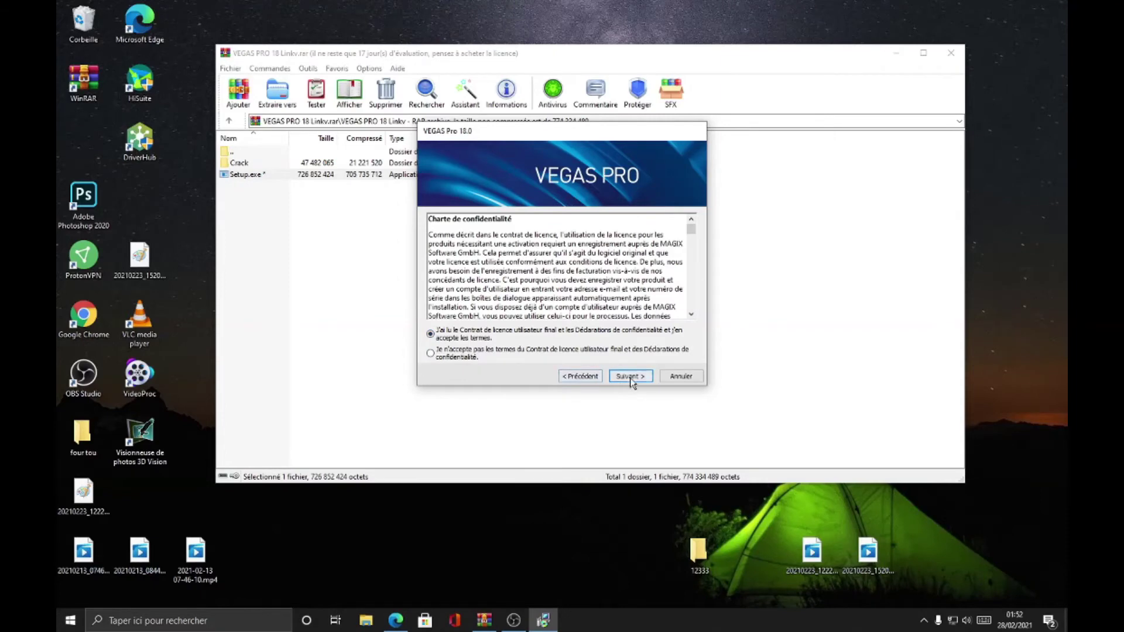
{"action": "left_click", "coordinate": [630, 378]}
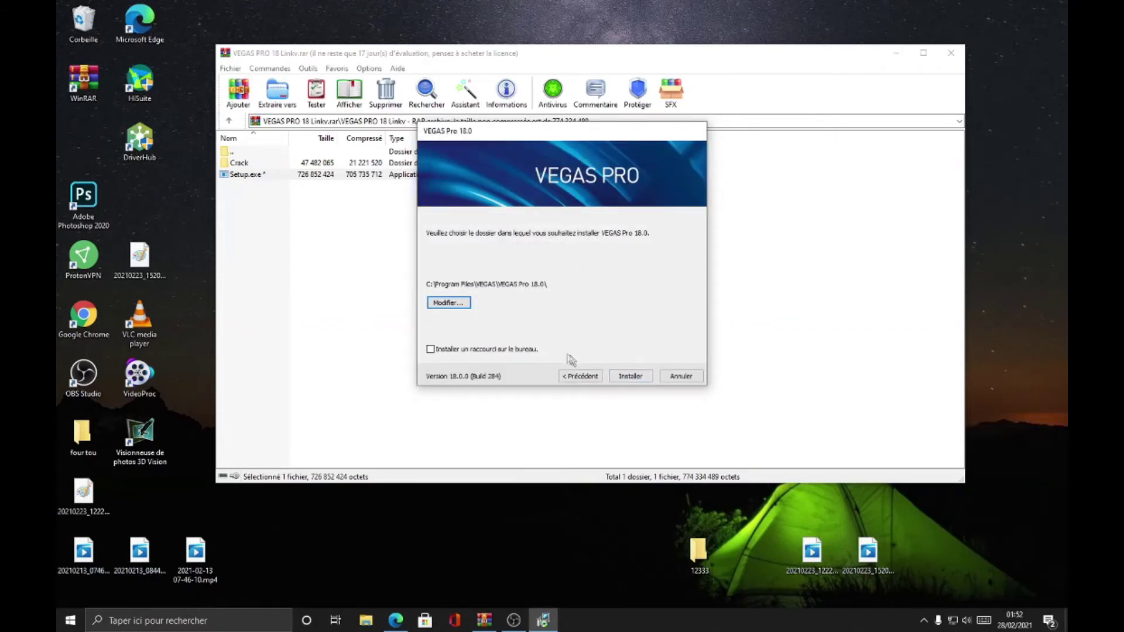
{"action": "left_click", "coordinate": [502, 351]}
{"action": "left_click", "coordinate": [630, 378]}
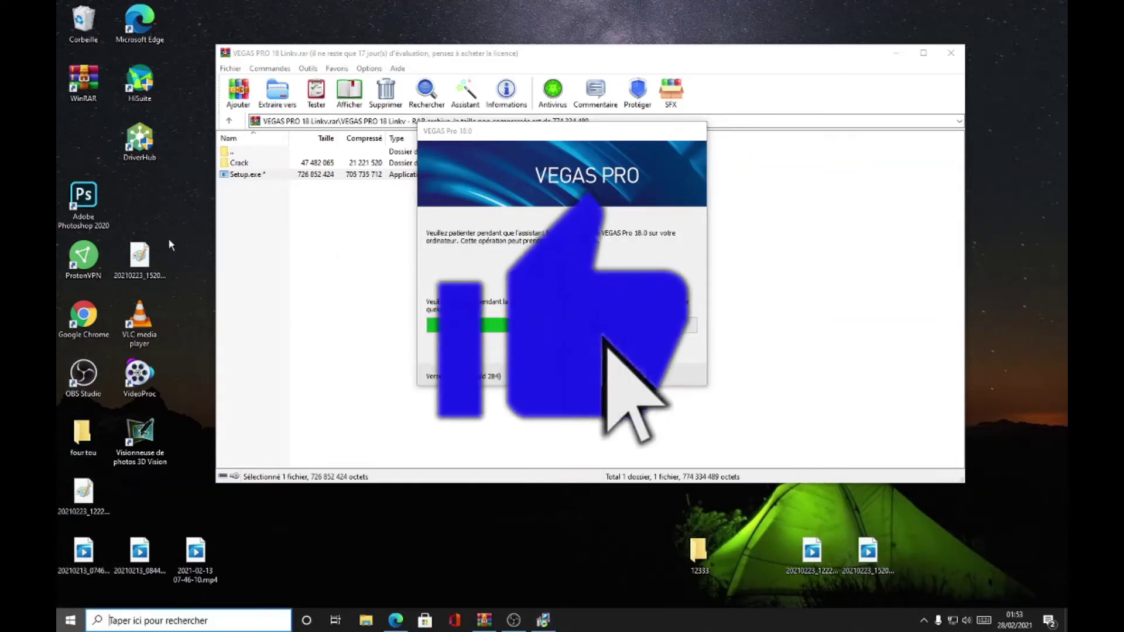
Step: Check the browser's downloads page while the VEGAS Pro 18.0 installation completes
{"action": "key", "text": "super"}
{"action": "key", "text": "super"}
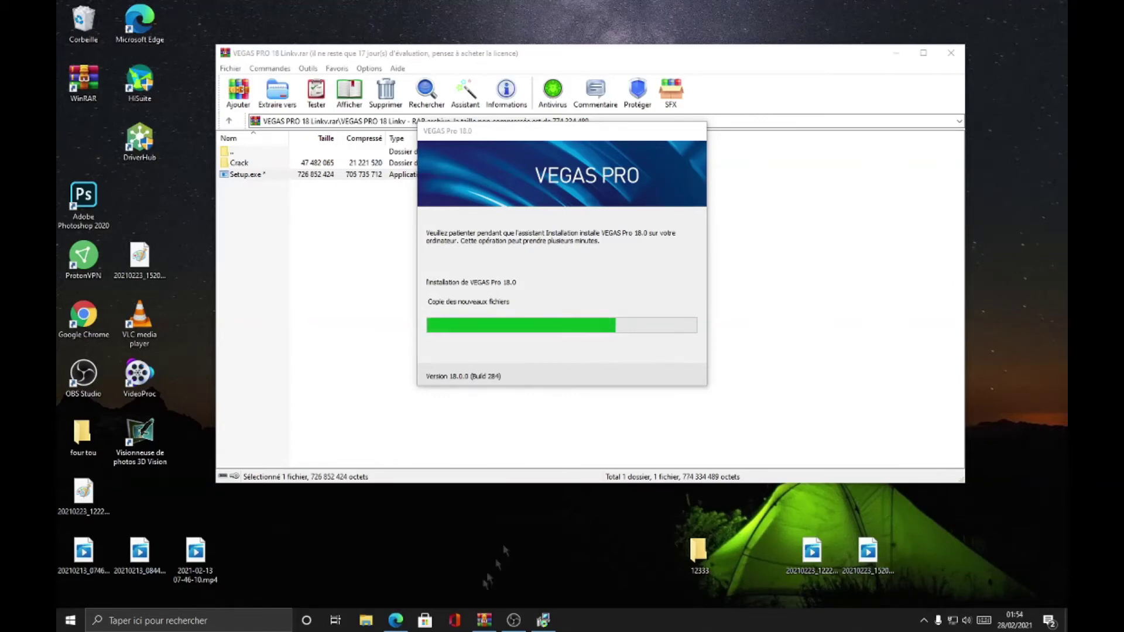
{"action": "left_click", "coordinate": [396, 621]}
{"action": "left_click", "coordinate": [460, 11]}
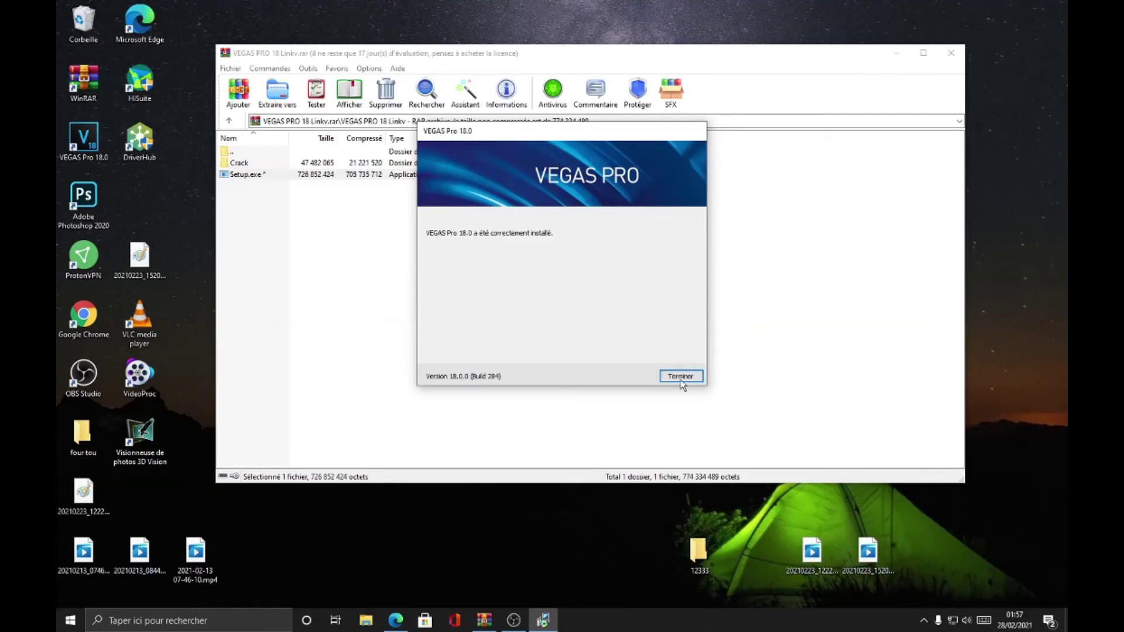
Step: Finish the installer, close WinRAR, and launch VEGAS Pro 18.0, dismissing the welcome and no-licence error
{"action": "left_click", "coordinate": [681, 377]}
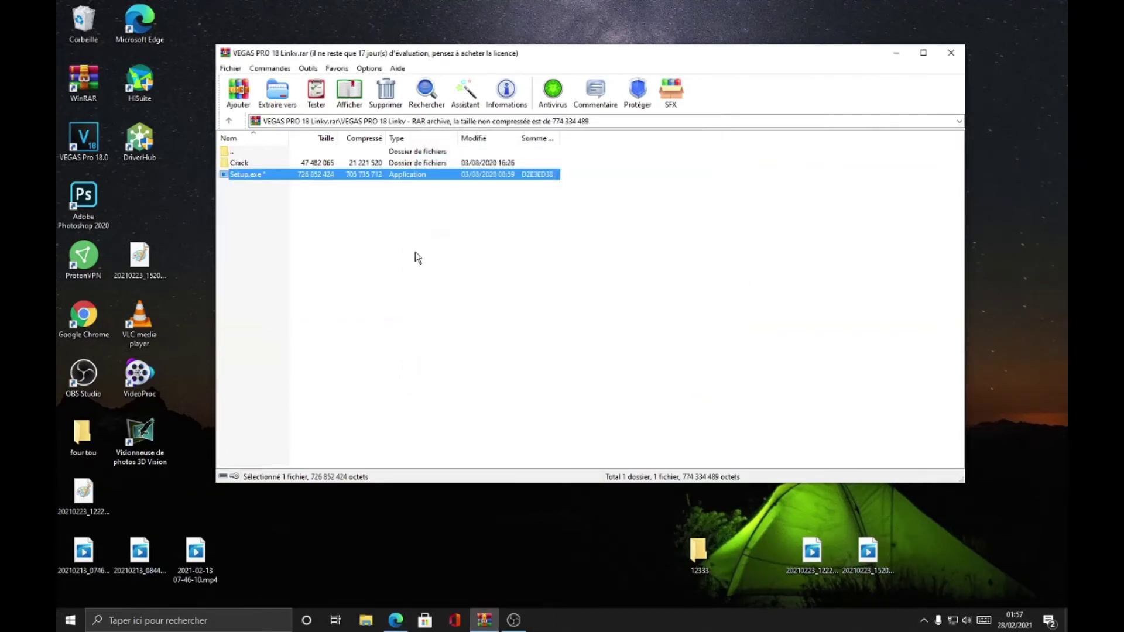
{"action": "left_click", "coordinate": [944, 56]}
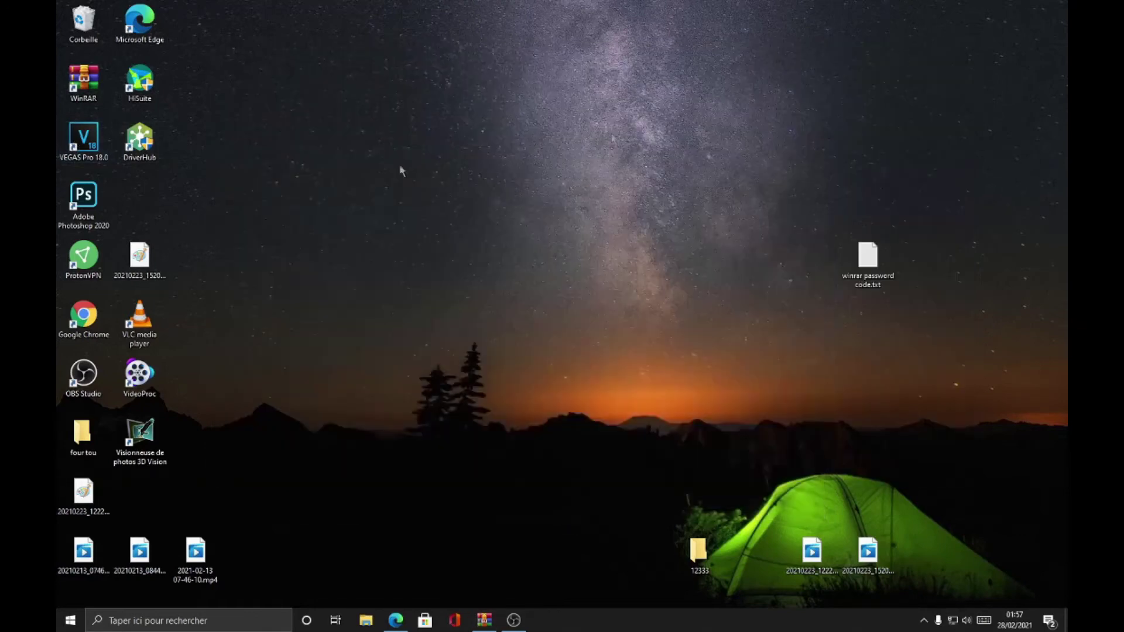
{"action": "double_click", "coordinate": [81, 136]}
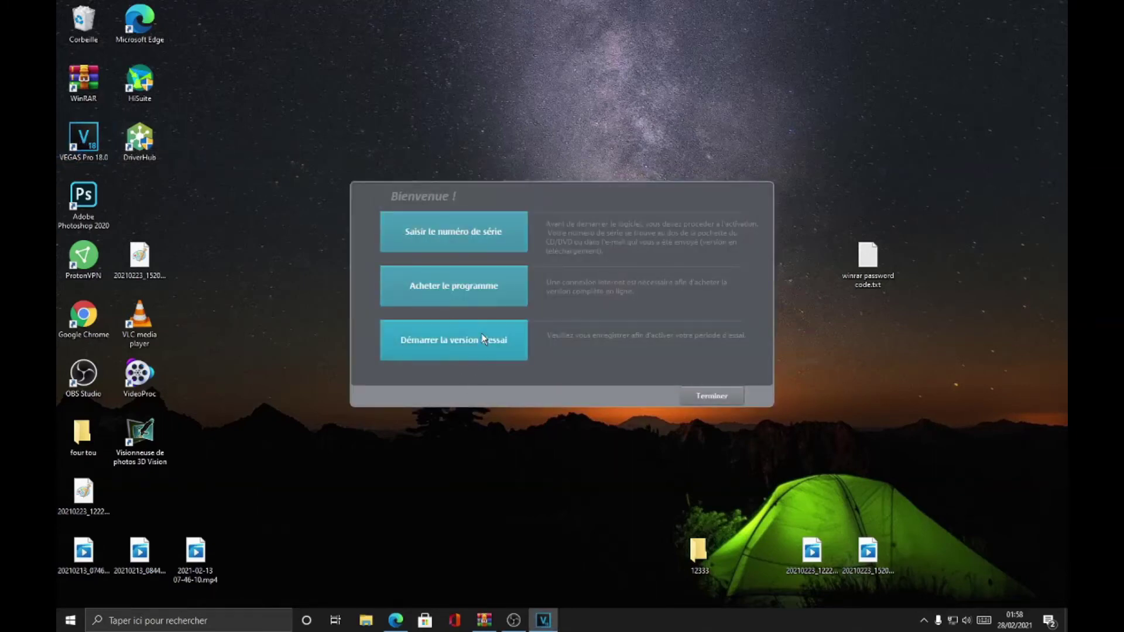
{"action": "left_click", "coordinate": [703, 392]}
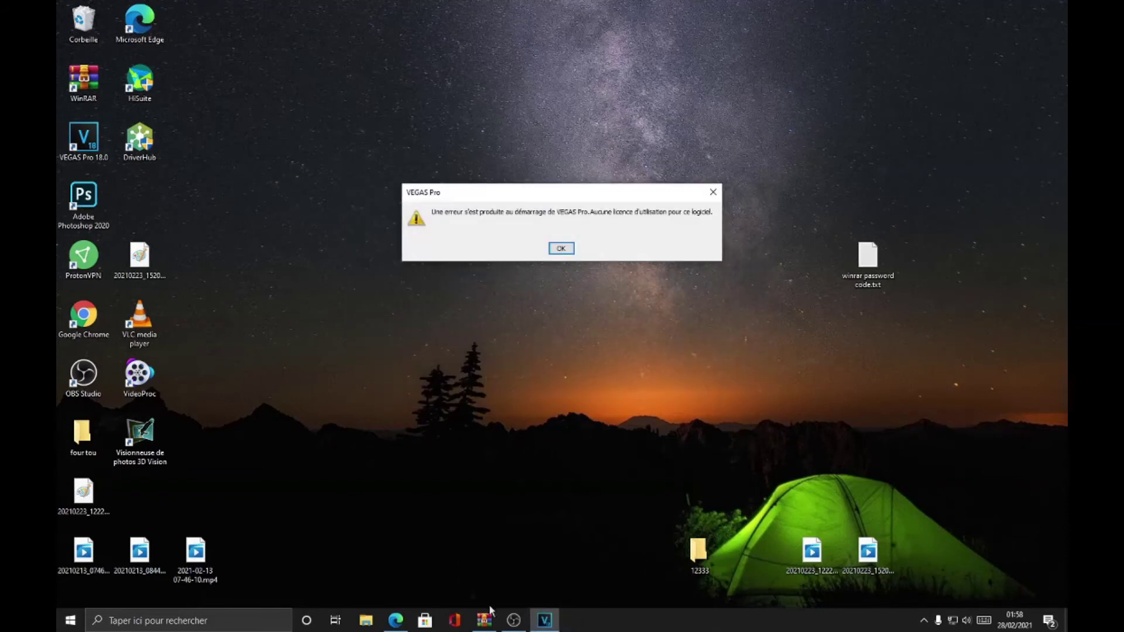
{"action": "left_click", "coordinate": [713, 192]}
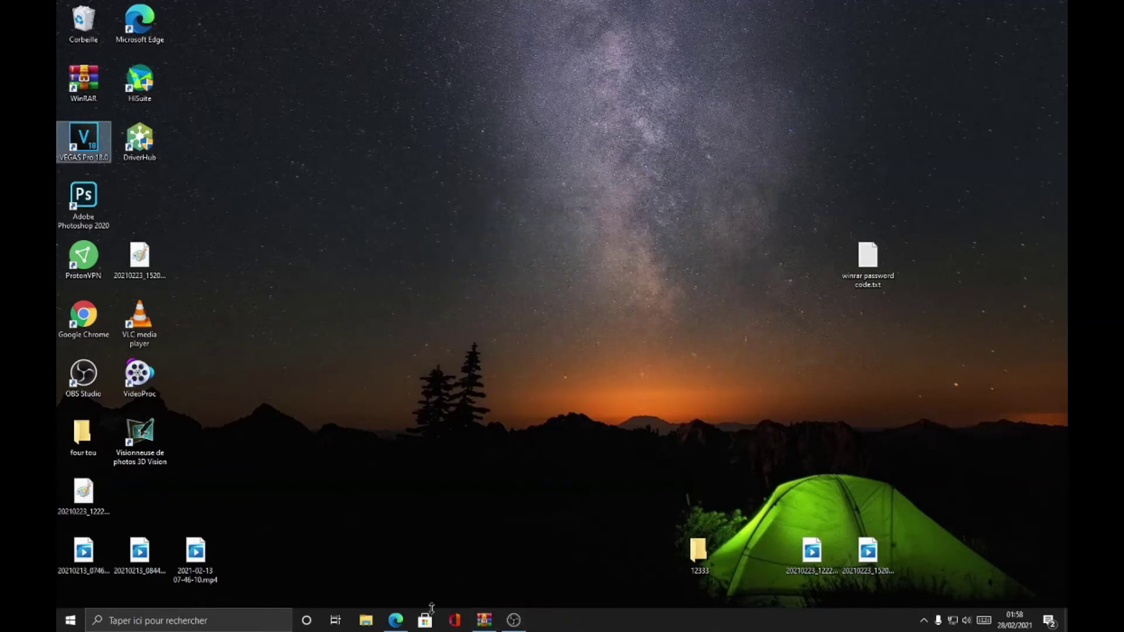
Step: Extract and run vegas180.exe from the archive's Crack folder with the password, then minimize WinRAR
{"action": "left_click", "coordinate": [481, 620]}
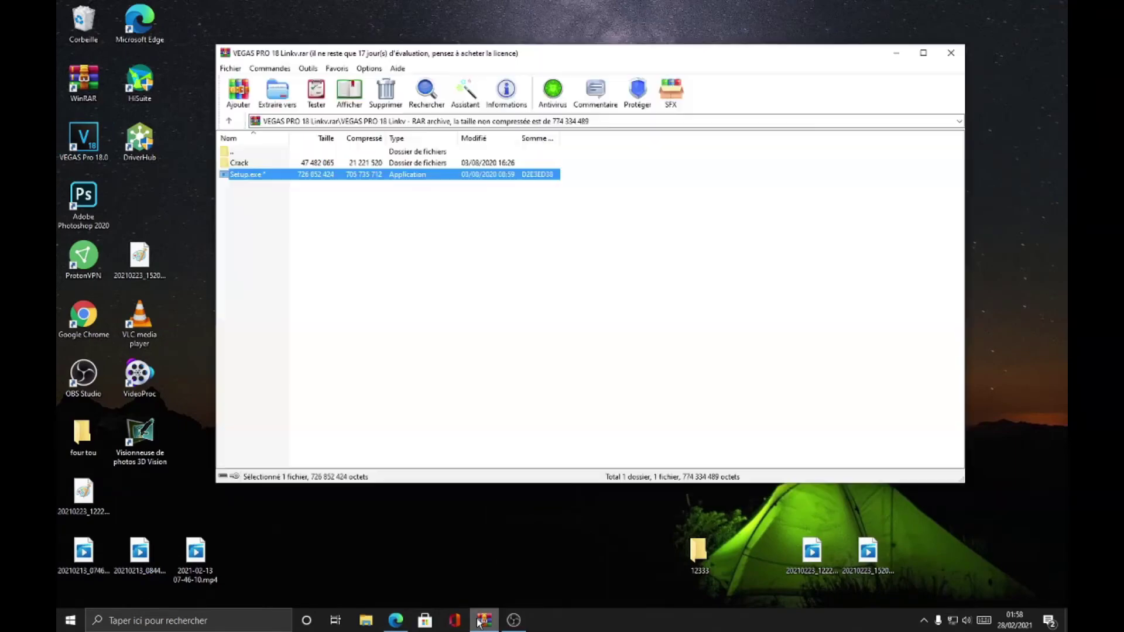
{"action": "double_click", "coordinate": [394, 163]}
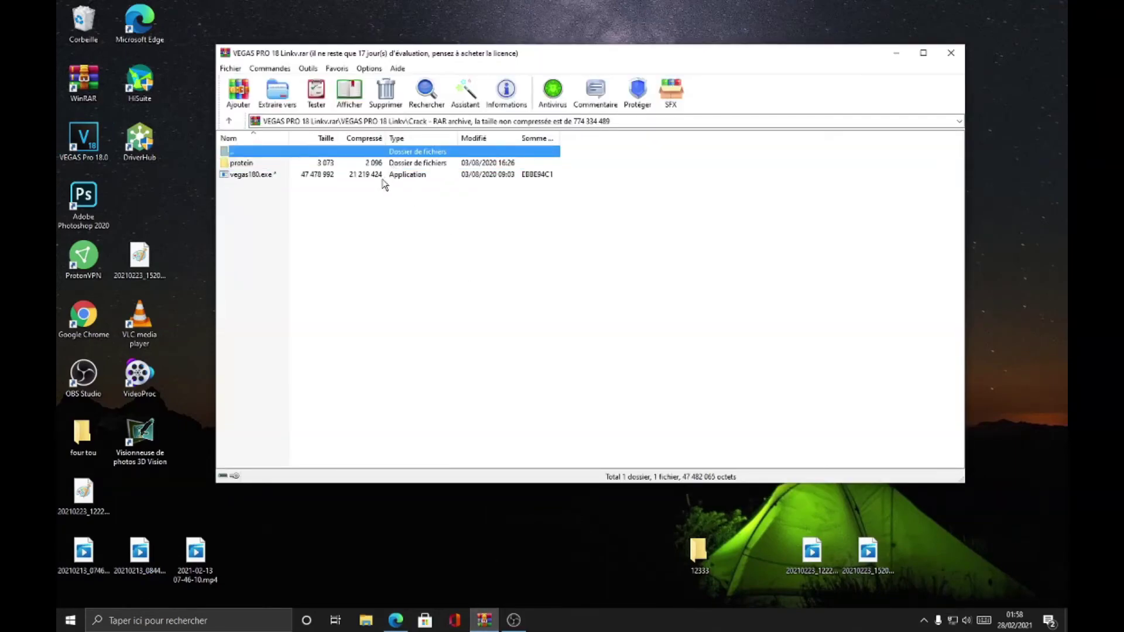
{"action": "double_click", "coordinate": [380, 175]}
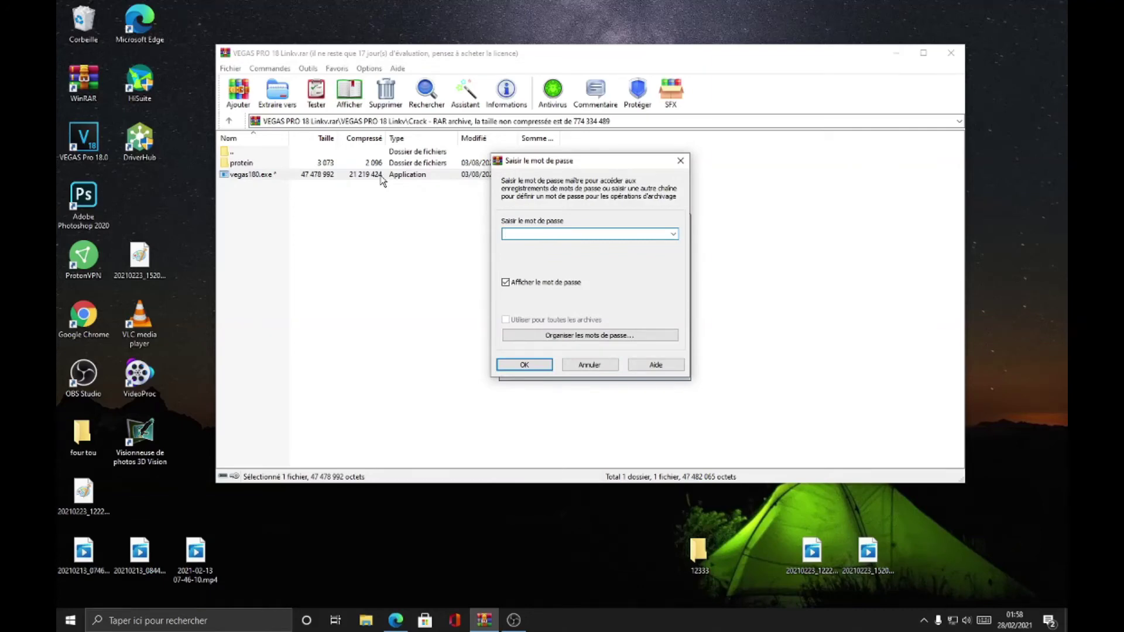
{"action": "key", "text": "Return"}
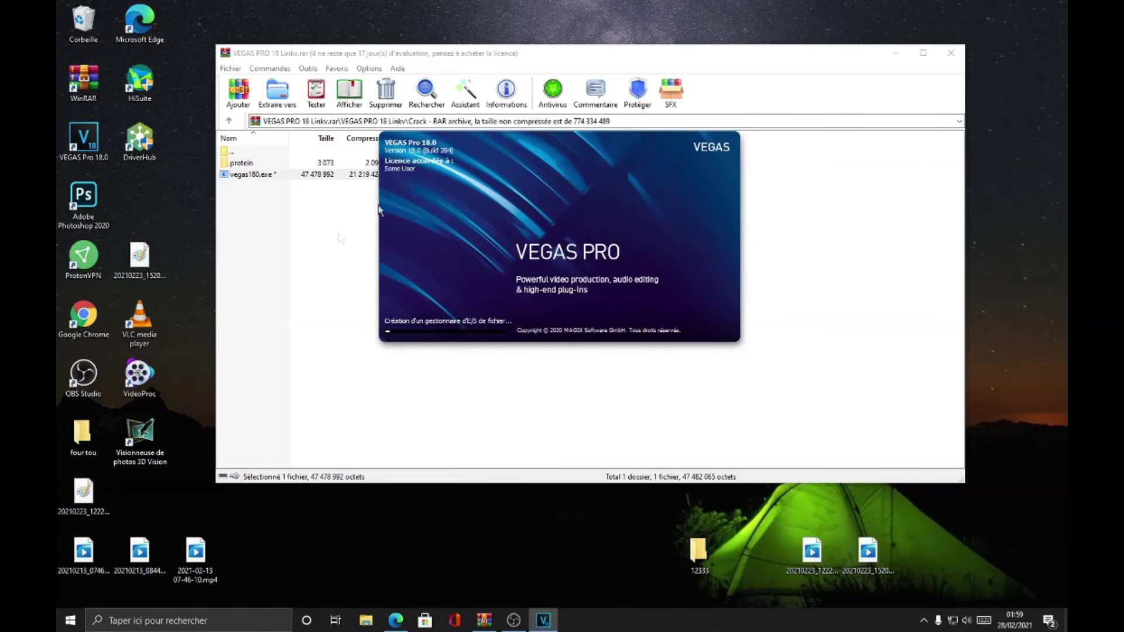
{"action": "left_click", "coordinate": [897, 56]}
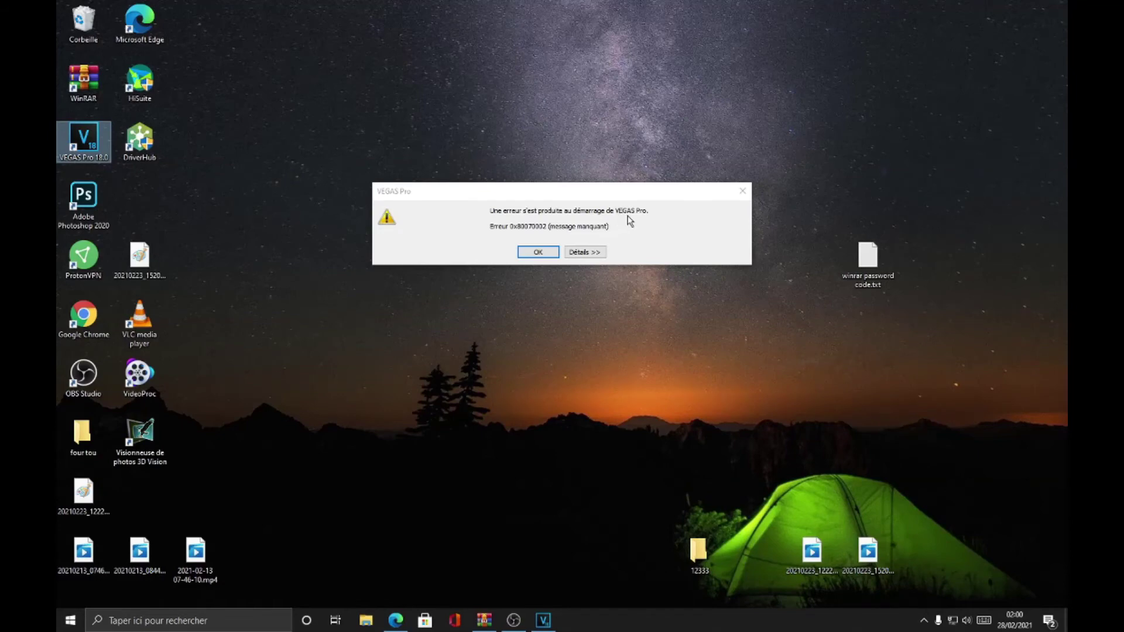
Step: Read the startup error's details, dismiss it, and relaunch VEGAS Pro 18.0 from the desktop icon
{"action": "left_click", "coordinate": [583, 252]}
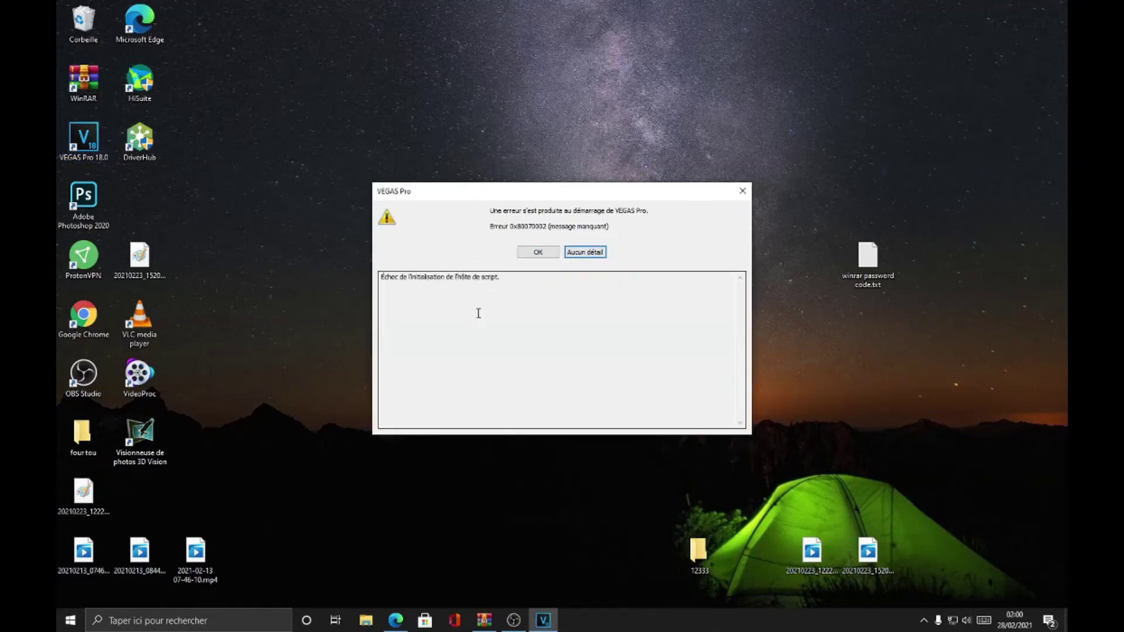
{"action": "double_click", "coordinate": [413, 279]}
{"action": "left_click", "coordinate": [436, 300]}
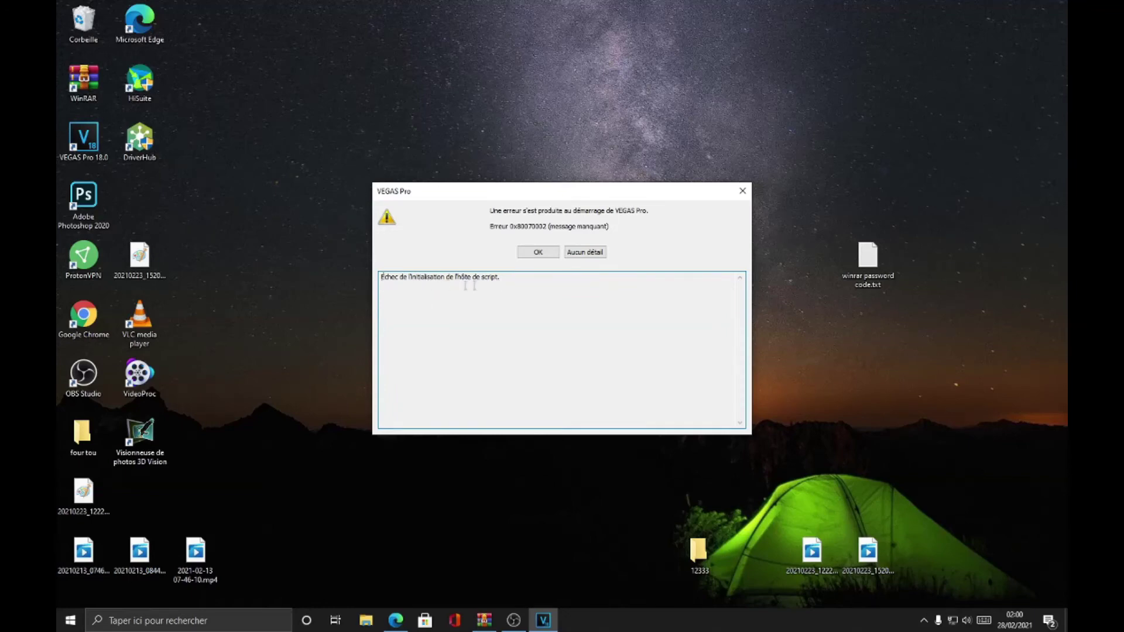
{"action": "left_click", "coordinate": [536, 252]}
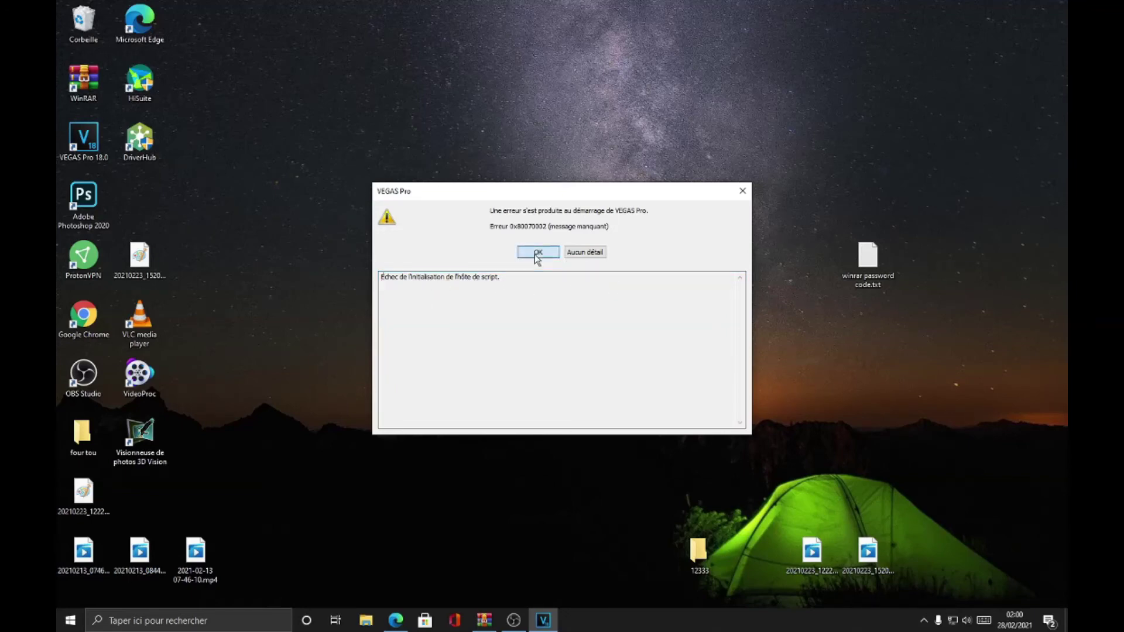
{"action": "double_click", "coordinate": [83, 154]}
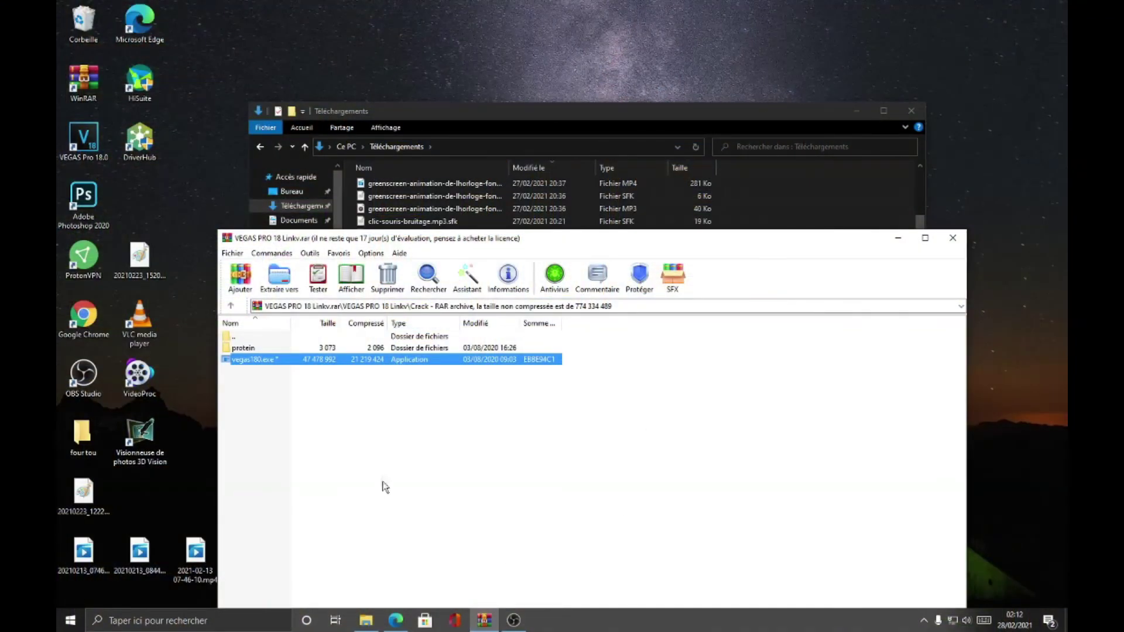
Step: Open the VEGAS Pro 18.0 program folder from its desktop shortcut, then bring WinRAR forward
{"action": "left_click", "coordinate": [88, 153]}
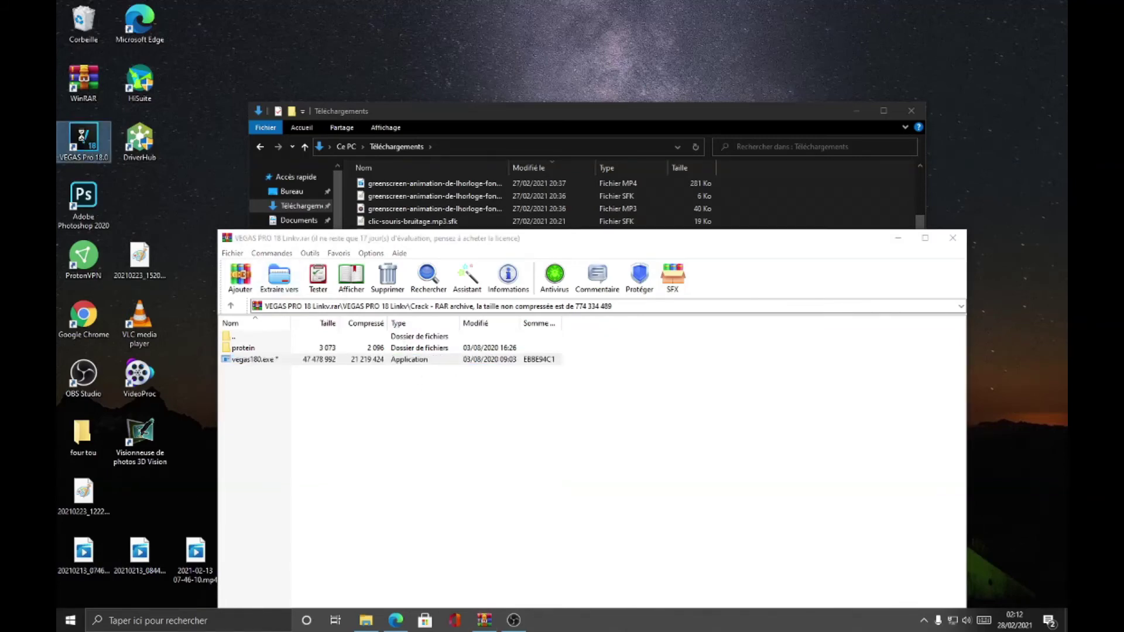
{"action": "right_click", "coordinate": [83, 135]}
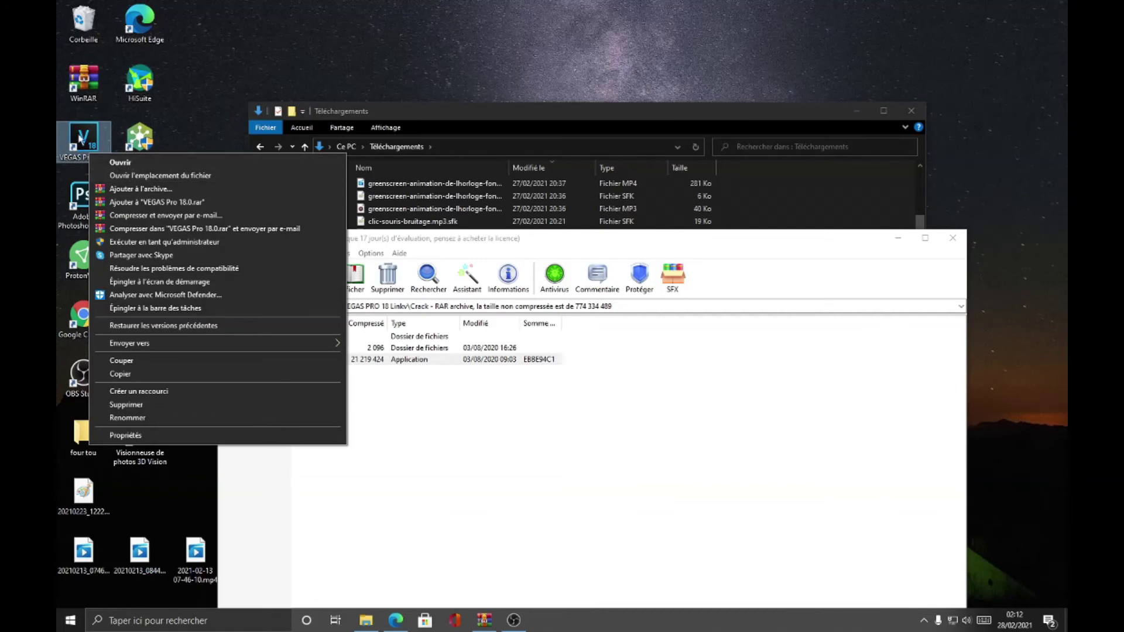
{"action": "left_click", "coordinate": [154, 177]}
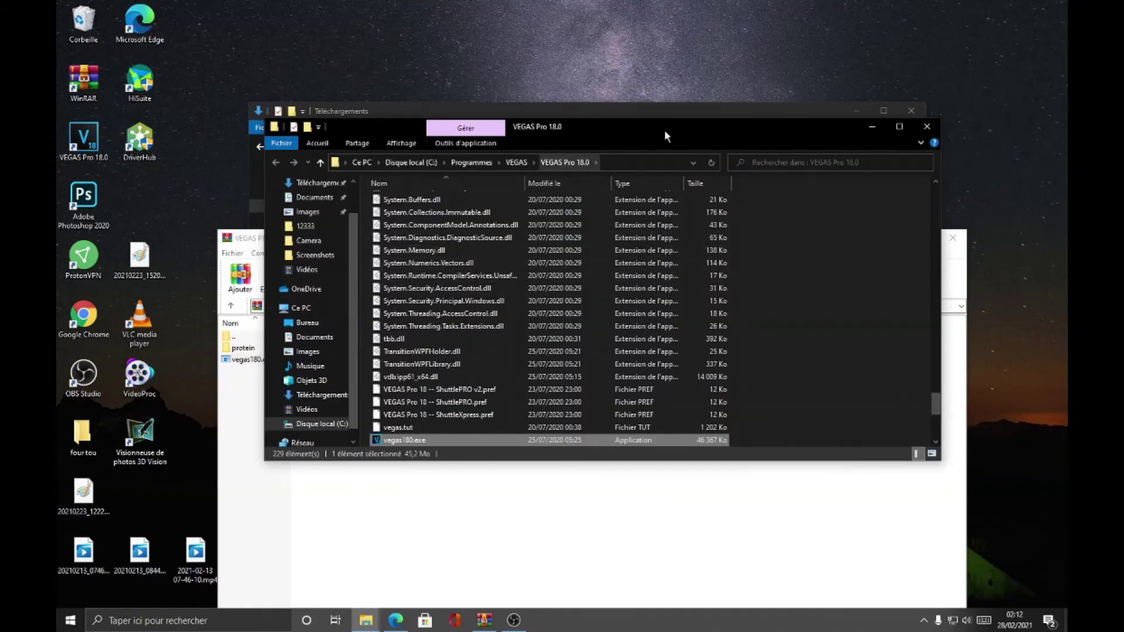
{"action": "left_click", "coordinate": [272, 551]}
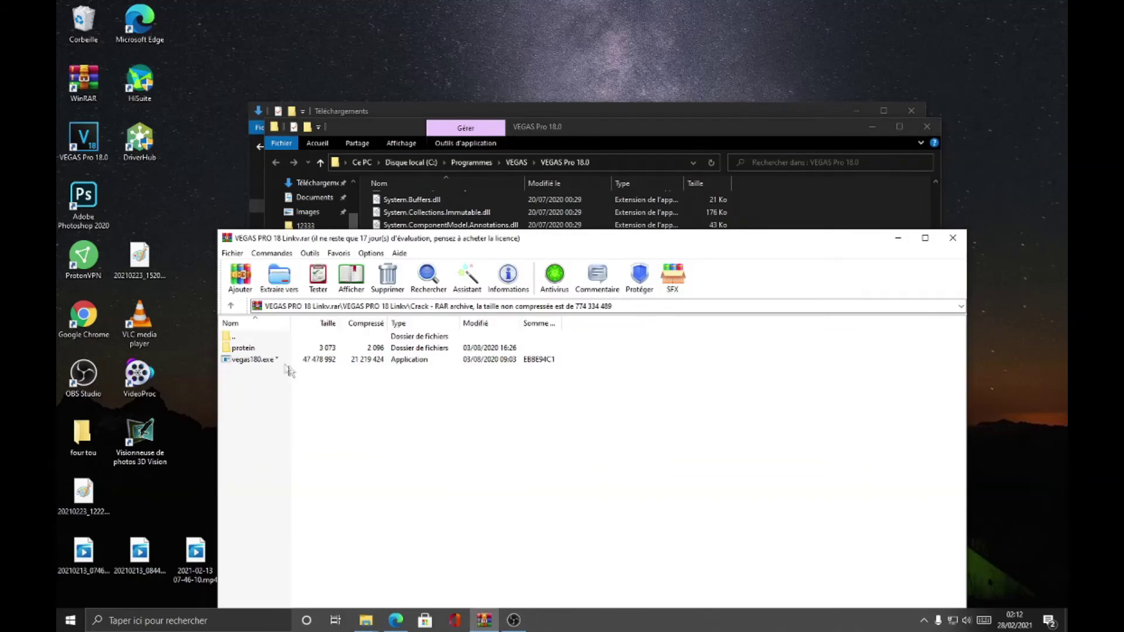
Step: Select protein and vegas180.exe inside the archive's Crack folder
{"action": "left_click", "coordinate": [231, 306]}
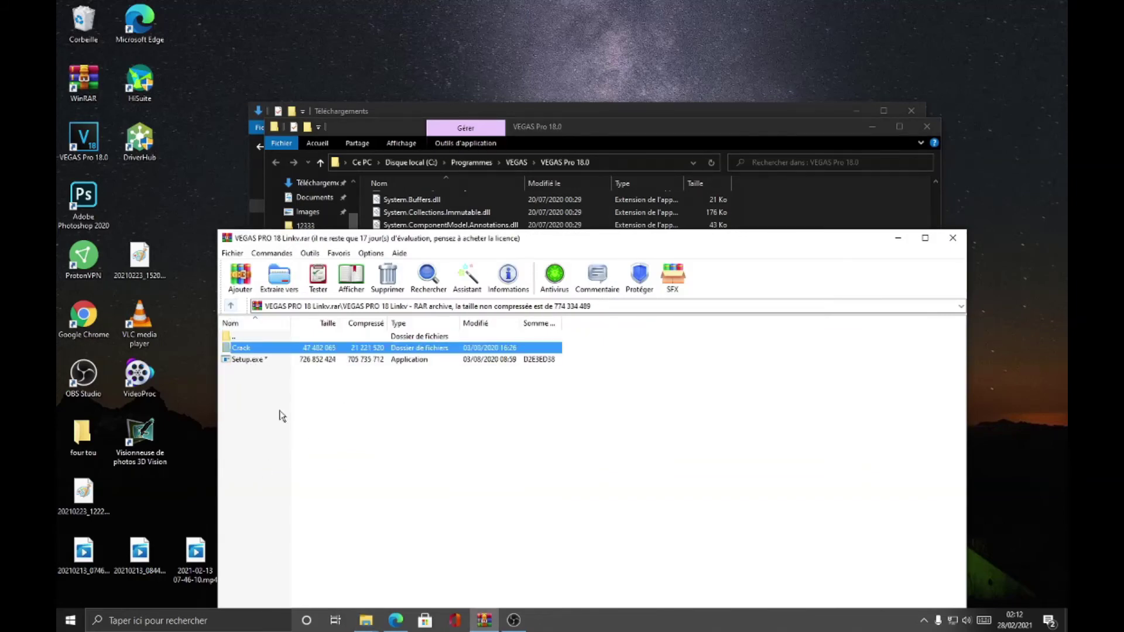
{"action": "double_click", "coordinate": [276, 349]}
{"action": "left_click_drag", "start_coordinate": [286, 391], "coordinate": [287, 345]}
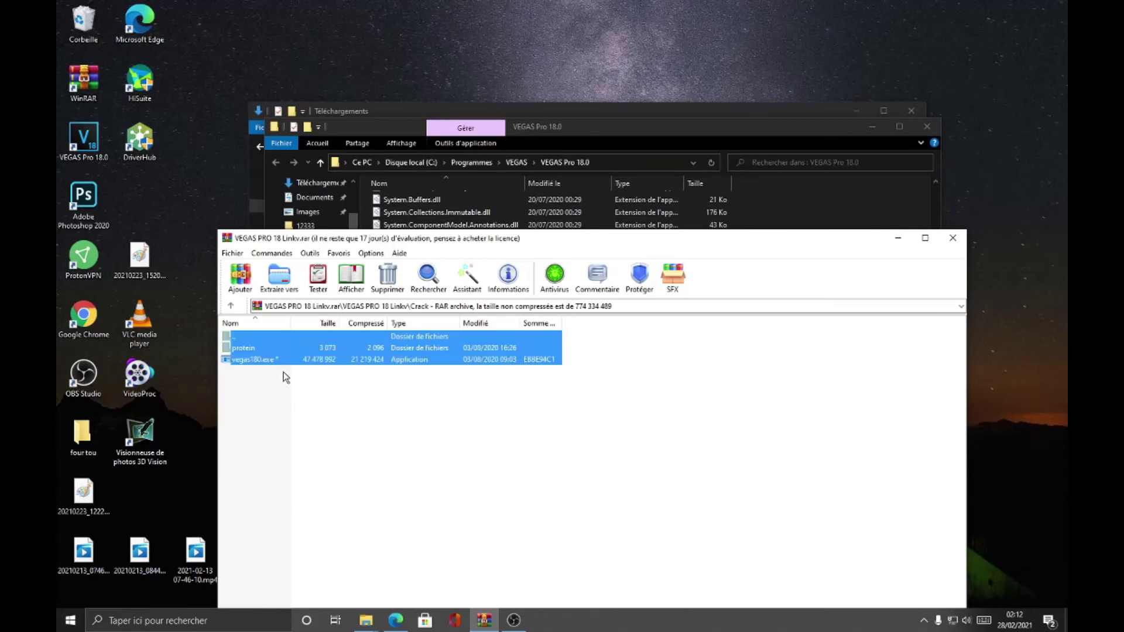
{"action": "right_click", "coordinate": [311, 351]}
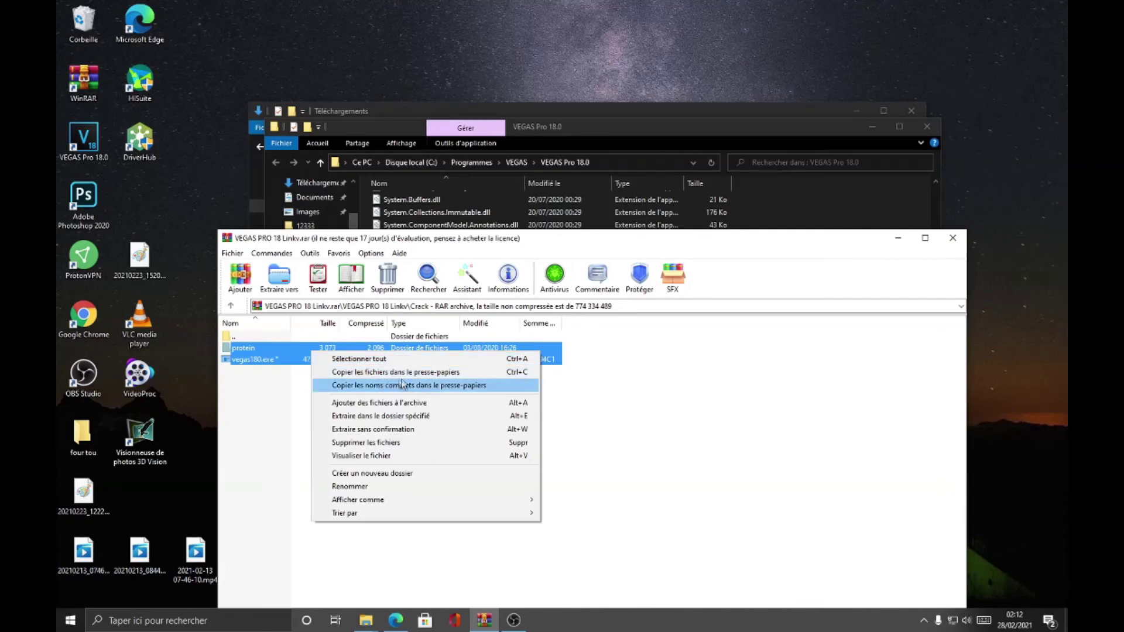
{"action": "left_click", "coordinate": [279, 397]}
{"action": "left_click_drag", "start_coordinate": [301, 384], "coordinate": [306, 353]}
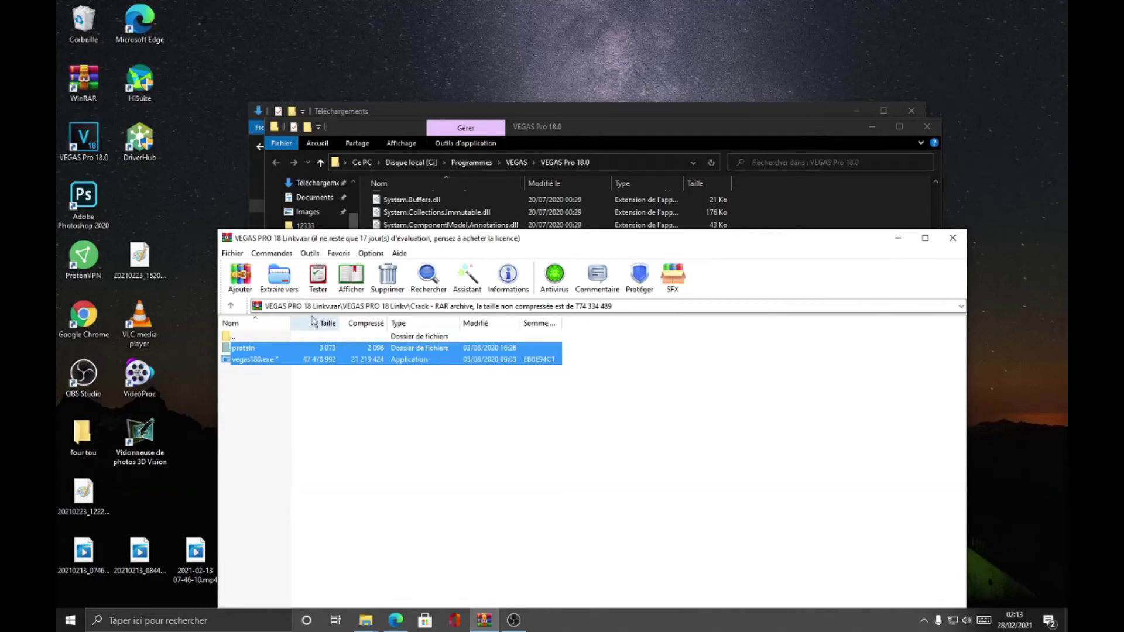
Step: Cut the two Crack items, entering the archive password to extract them
{"action": "key", "text": "ctrl+p"}
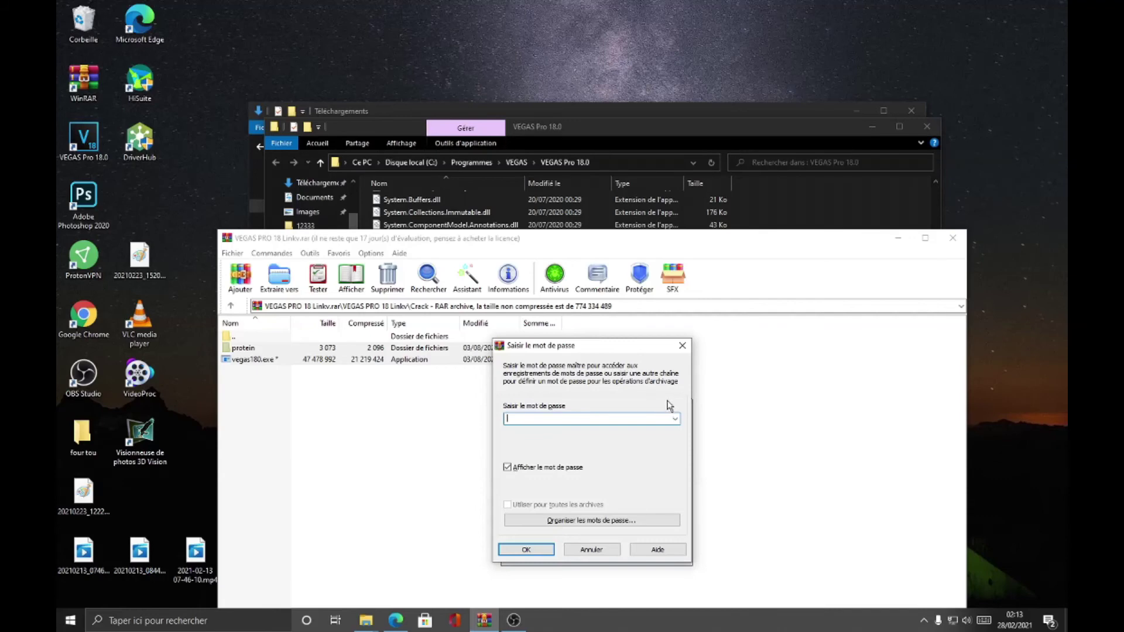
{"action": "type", "text": "Linkv"}
{"action": "left_click", "coordinate": [523, 550]}
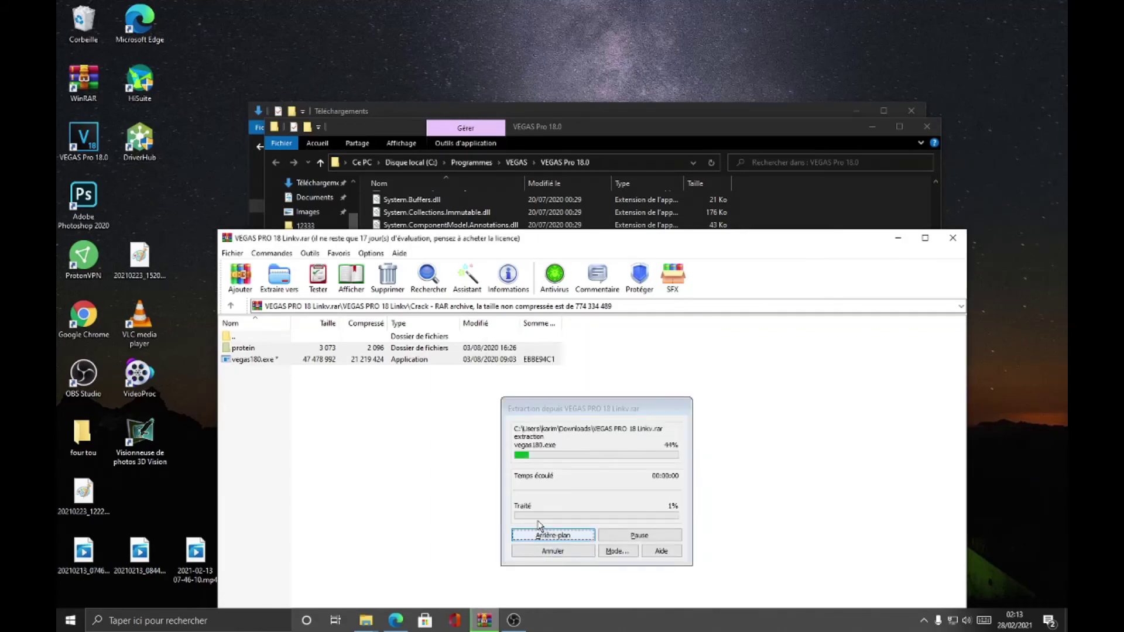
{"action": "left_click", "coordinate": [783, 179]}
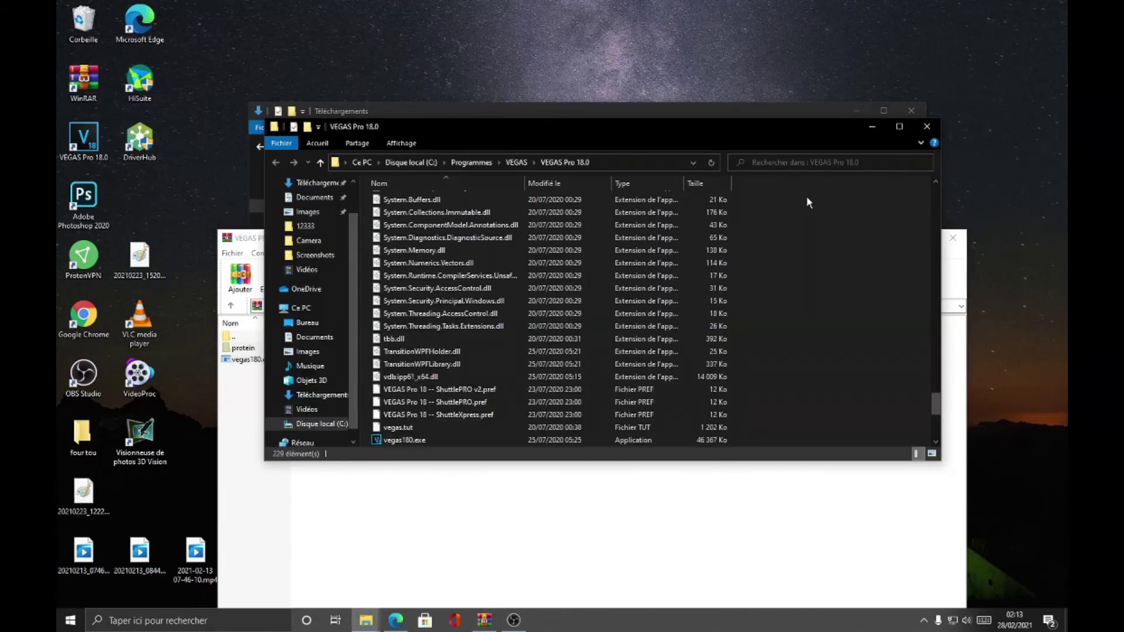
Step: Paste the Crack files into VEGAS Pro 18.0, replacing all duplicates with administrator permission
{"action": "right_click", "coordinate": [824, 236]}
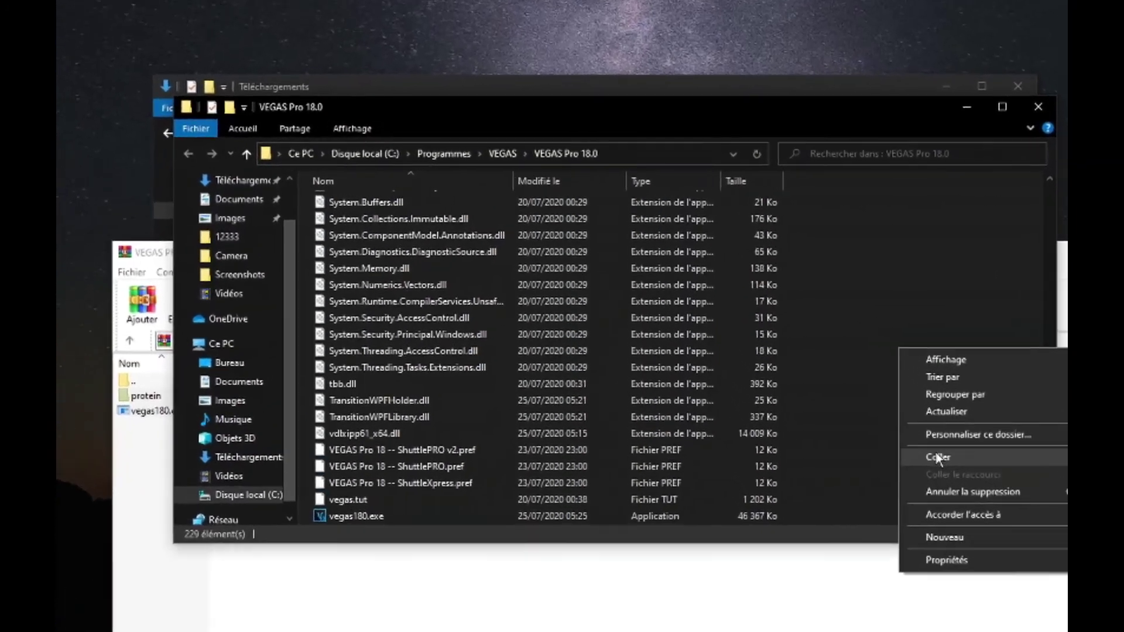
{"action": "left_click", "coordinate": [862, 404]}
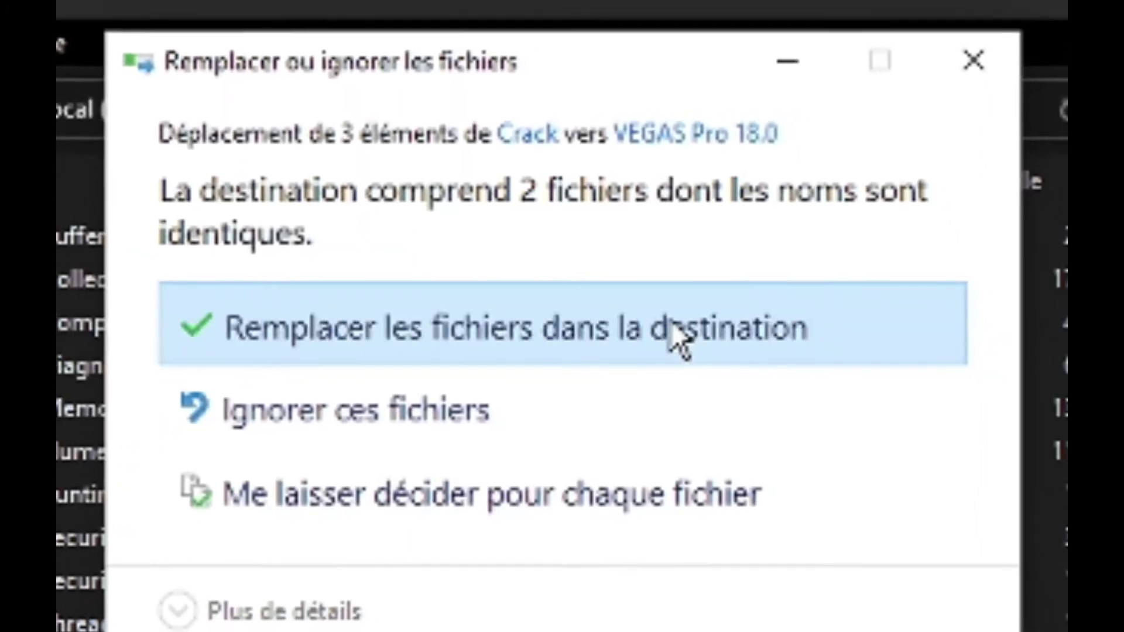
{"action": "left_click", "coordinate": [673, 338]}
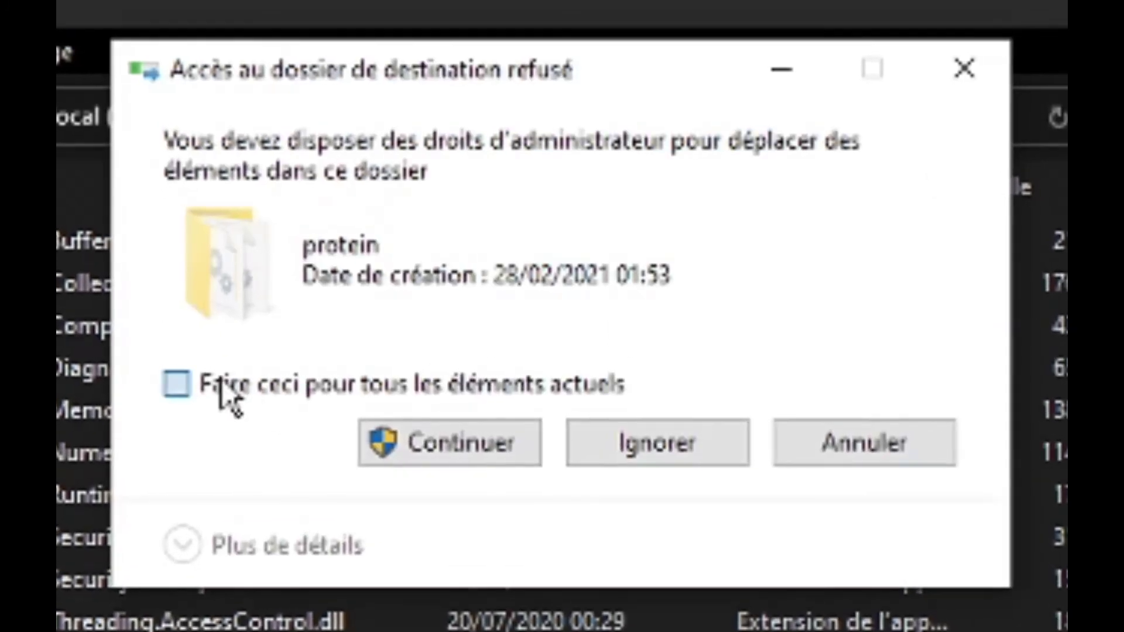
{"action": "left_click", "coordinate": [221, 385]}
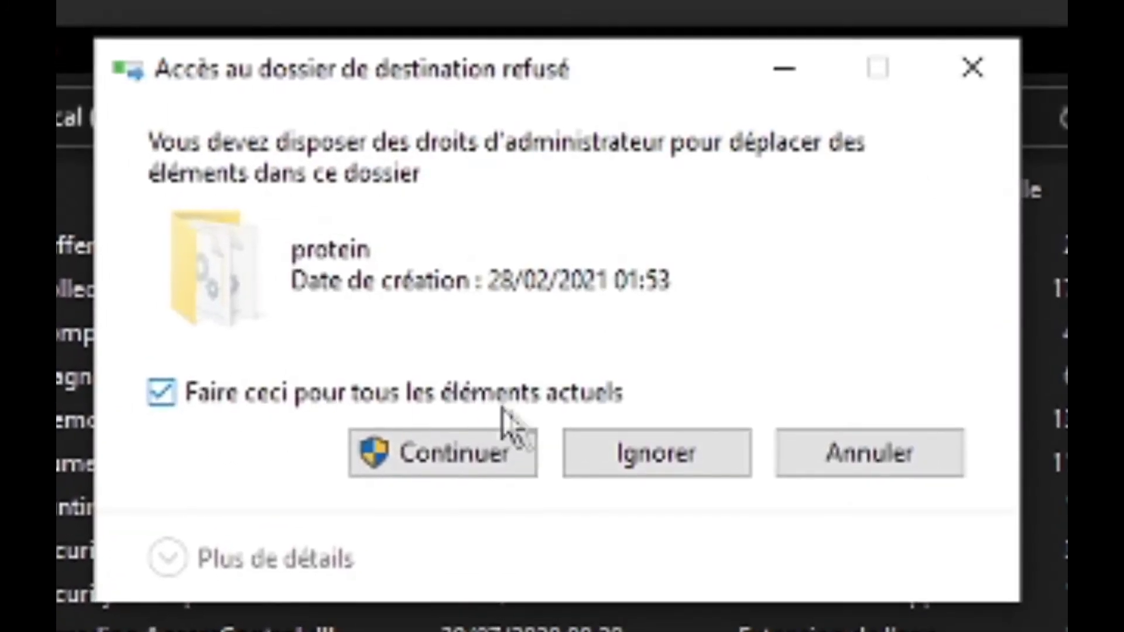
{"action": "left_click", "coordinate": [471, 462]}
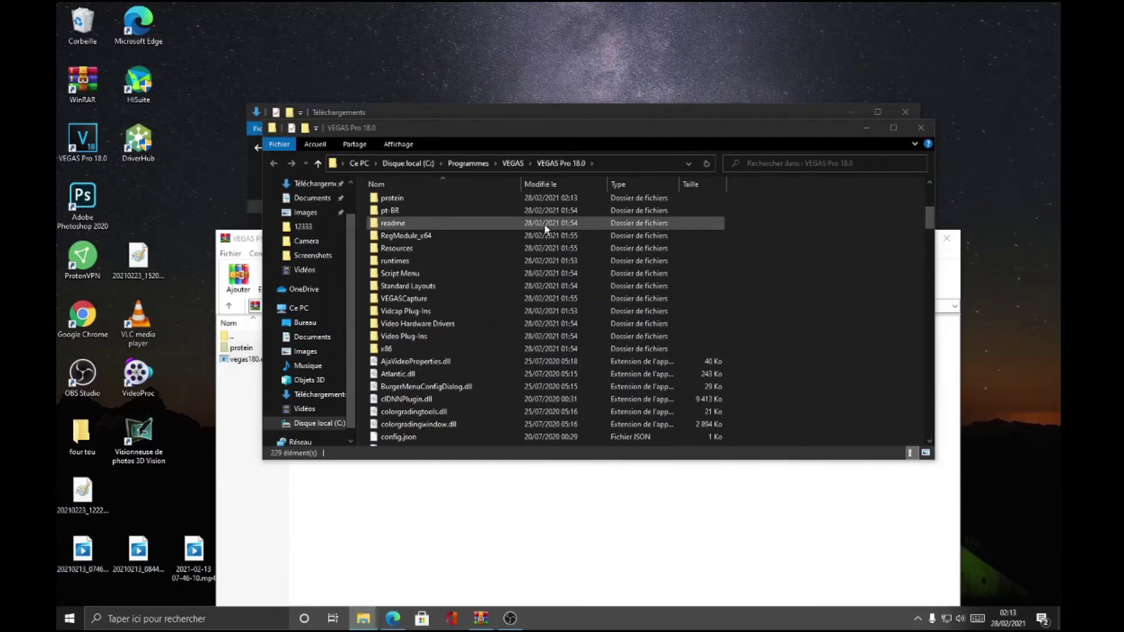
Step: Check the pasted files, then close the VEGAS Pro 18.0 folder and minimize WinRAR
{"action": "scroll", "coordinate": [860, 327], "scroll_direction": "down", "scroll_amount": 4}
{"action": "scroll", "coordinate": [855, 351], "scroll_direction": "up", "scroll_amount": 5}
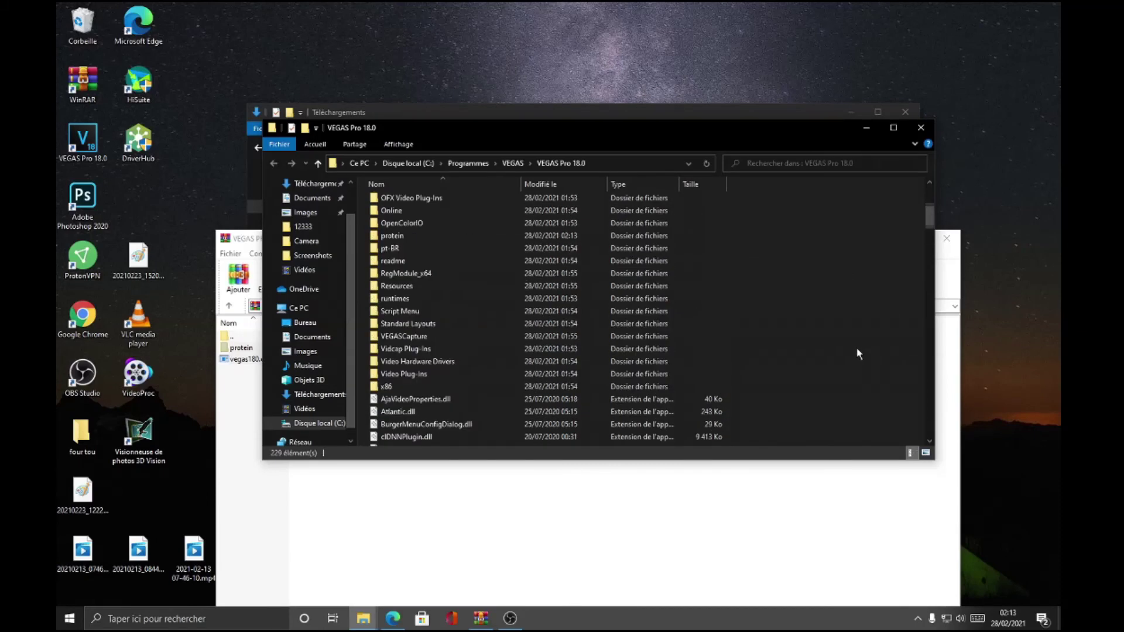
{"action": "scroll", "coordinate": [855, 351], "scroll_direction": "down", "scroll_amount": 13}
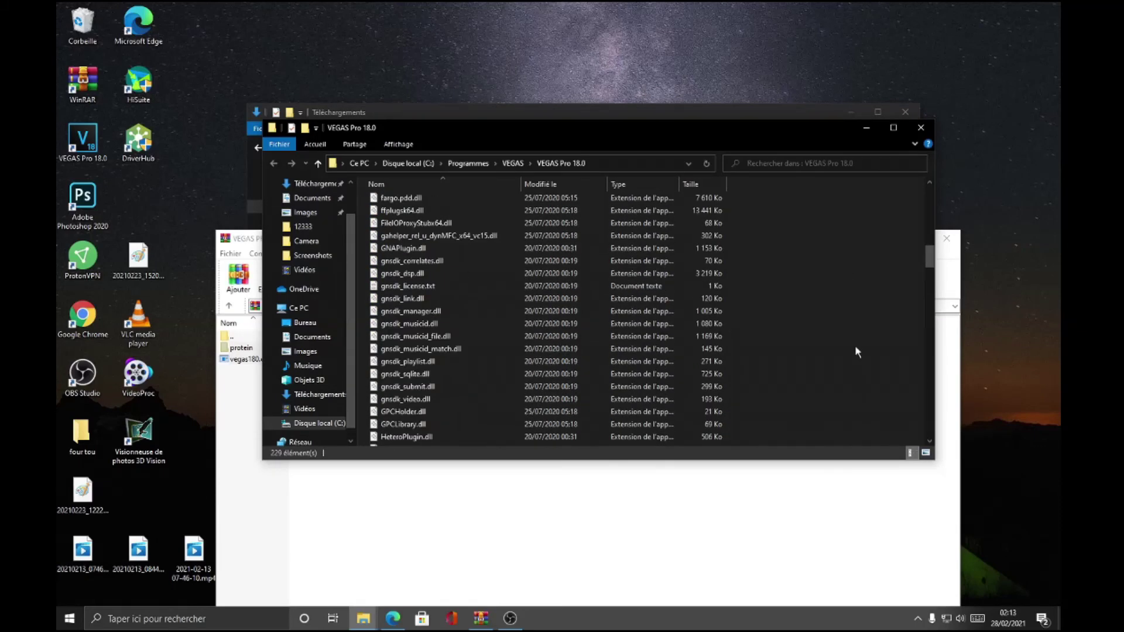
{"action": "scroll", "coordinate": [856, 351], "scroll_direction": "down", "scroll_amount": 15}
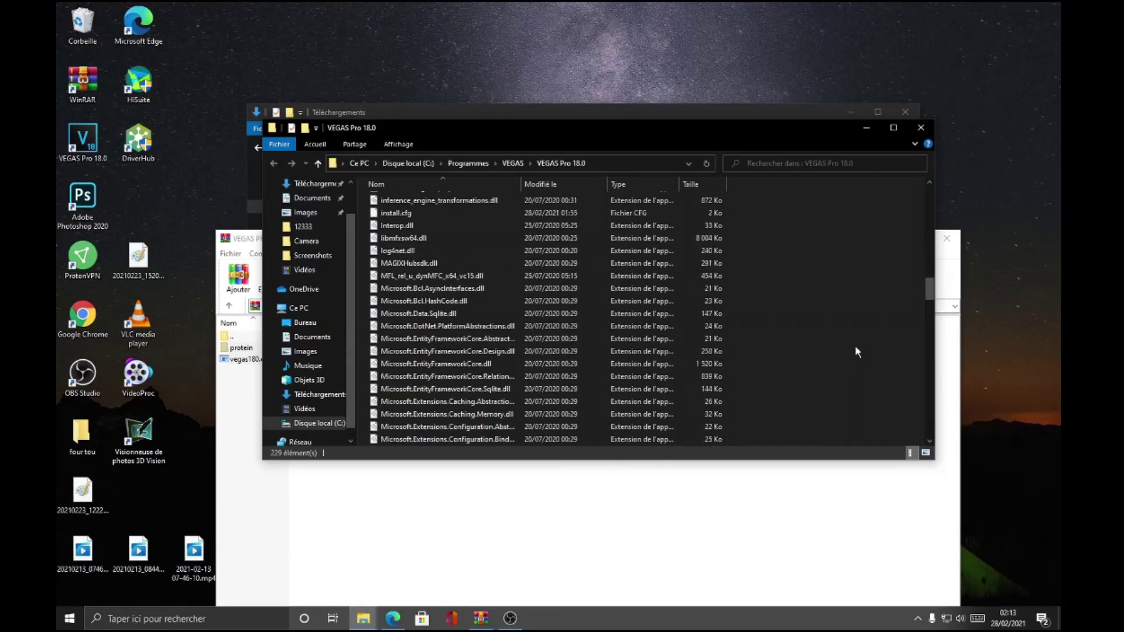
{"action": "scroll", "coordinate": [855, 351], "scroll_direction": "down", "scroll_amount": 15}
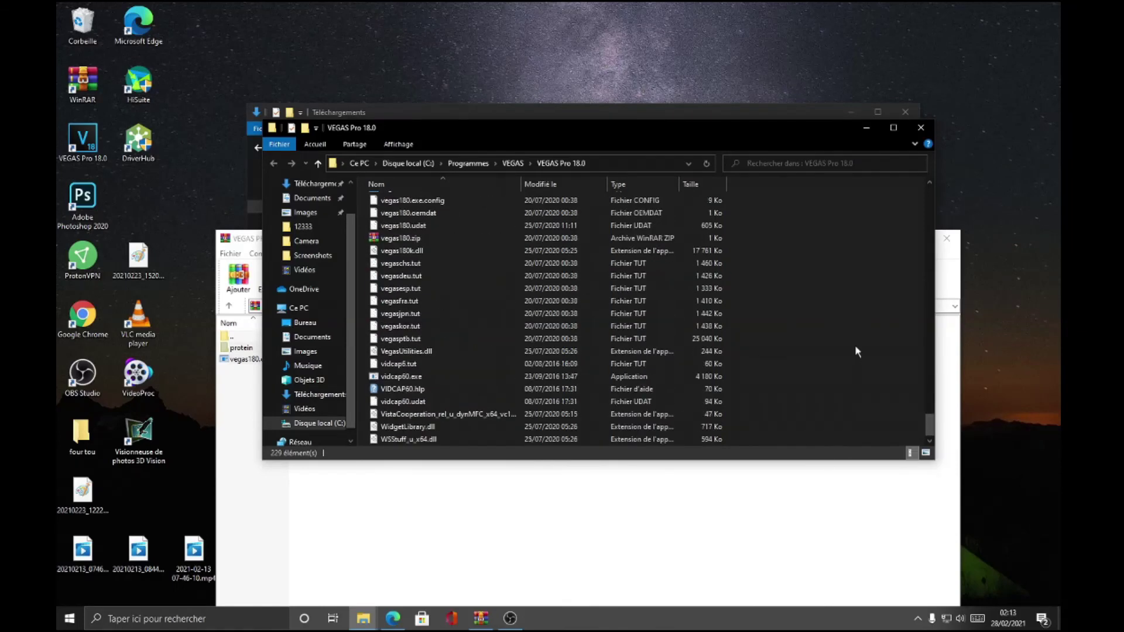
{"action": "left_click", "coordinate": [866, 127]}
{"action": "left_click", "coordinate": [892, 238]}
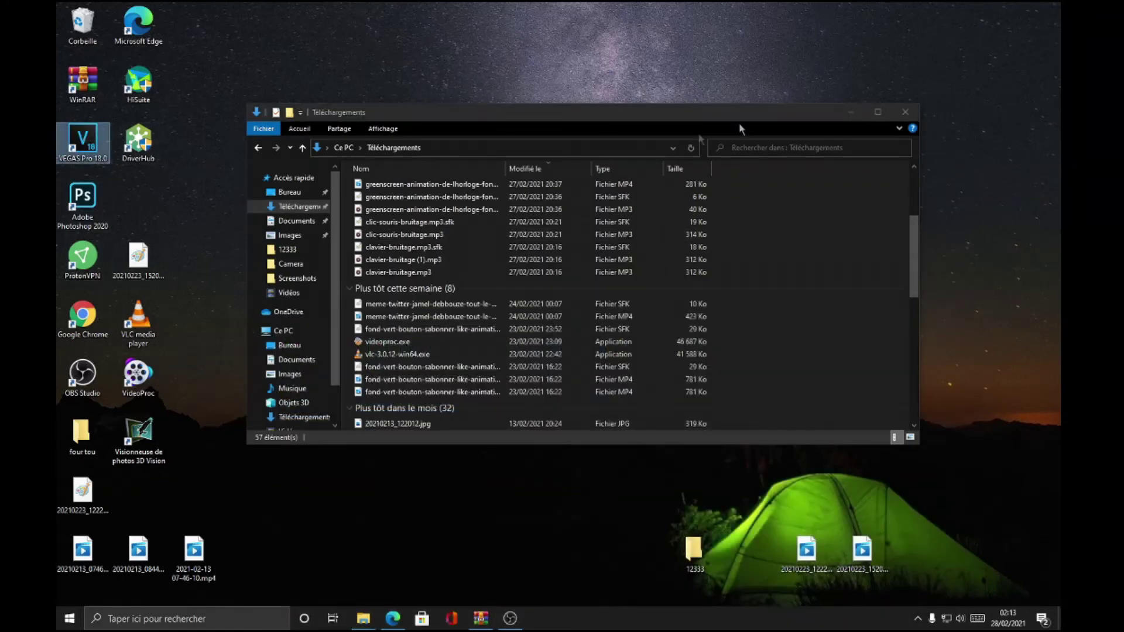
Step: Close Téléchargements, let VEGAS Pro 18.0 start to an empty project, and minimize it
{"action": "left_click", "coordinate": [904, 113]}
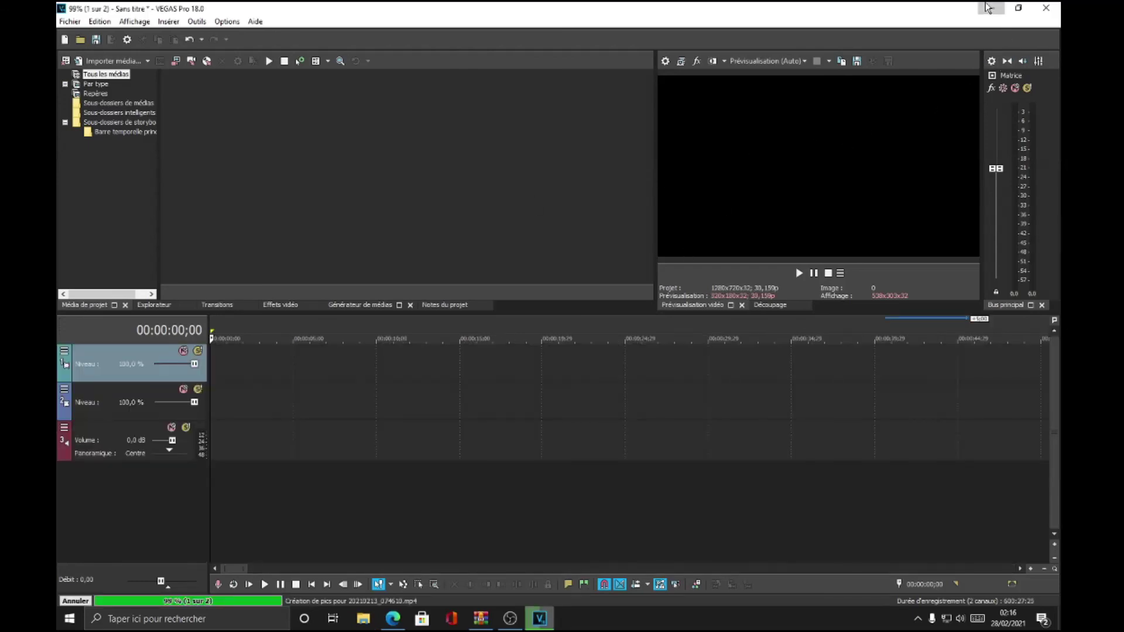
{"action": "left_click", "coordinate": [987, 7]}
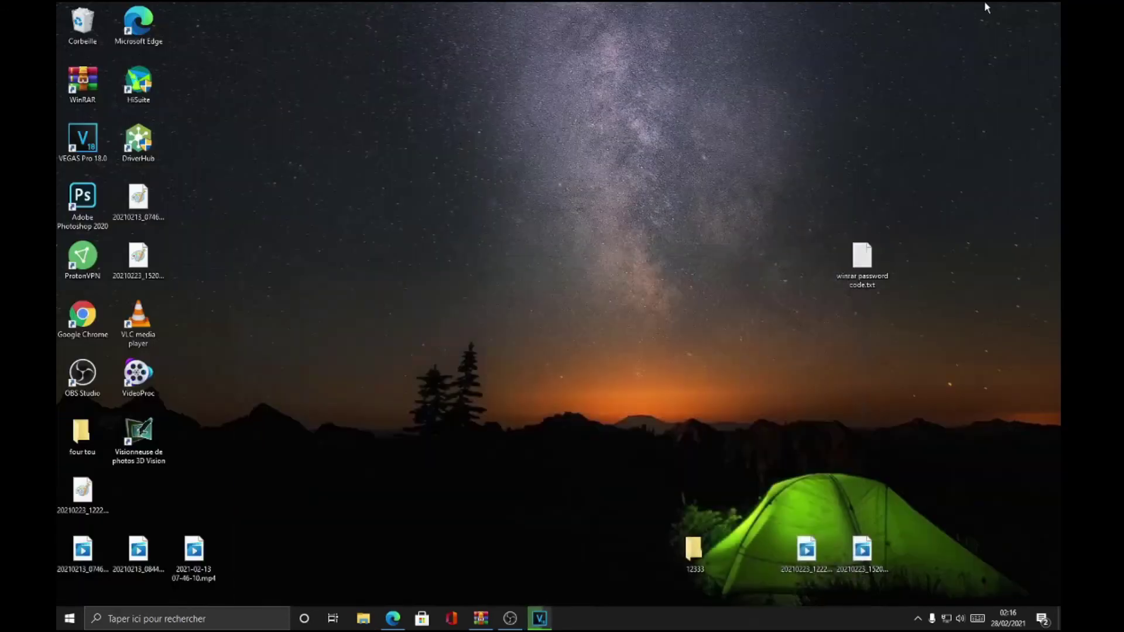